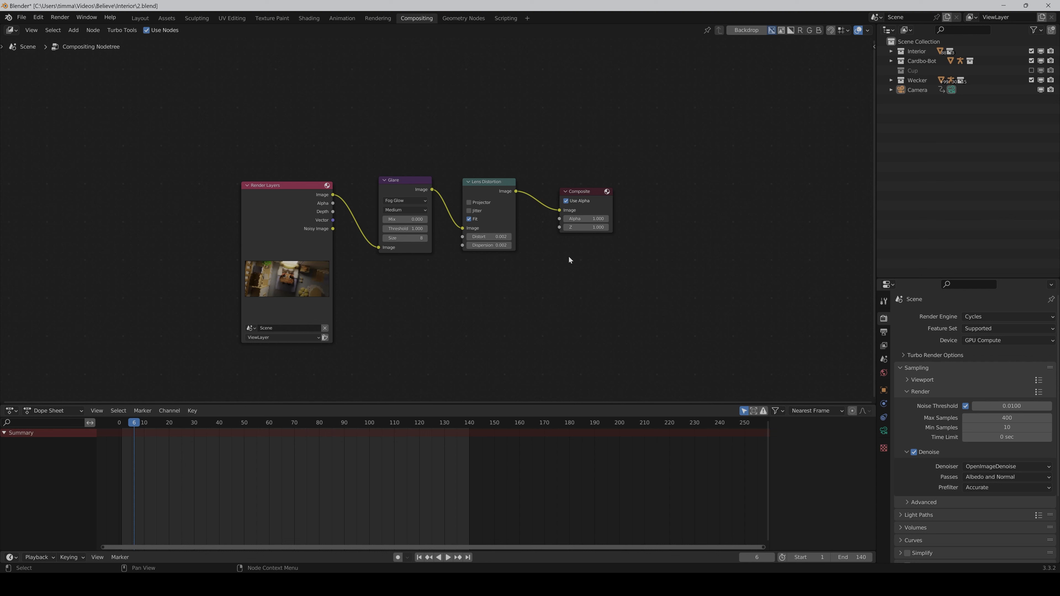
Add a Viewer node directly below the Composite node
{"action": "key", "text": "shift+a"}
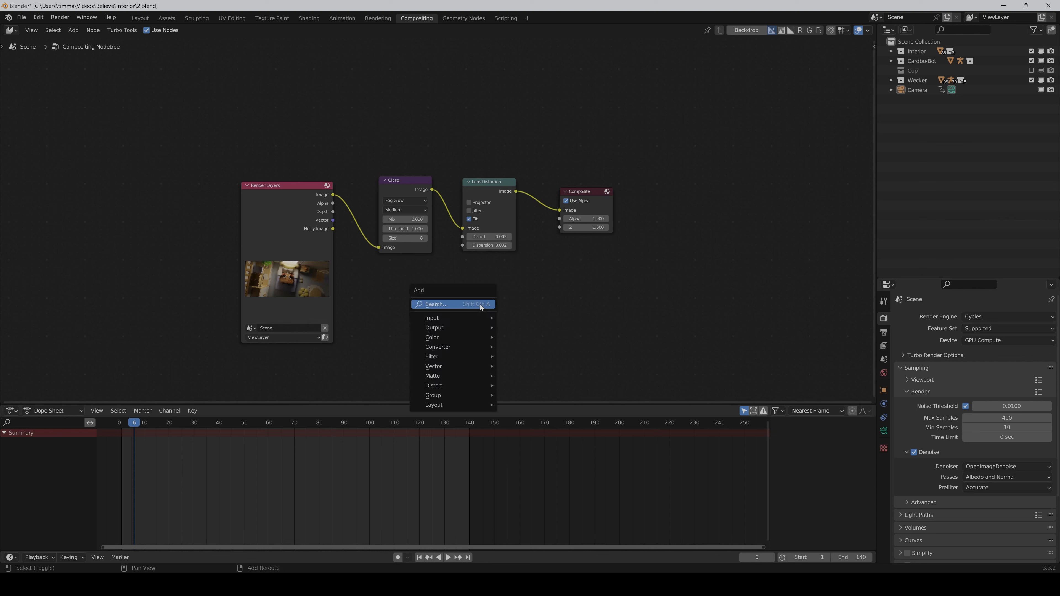
{"action": "left_click", "coordinate": [481, 305]}
{"action": "type", "text": "view"}
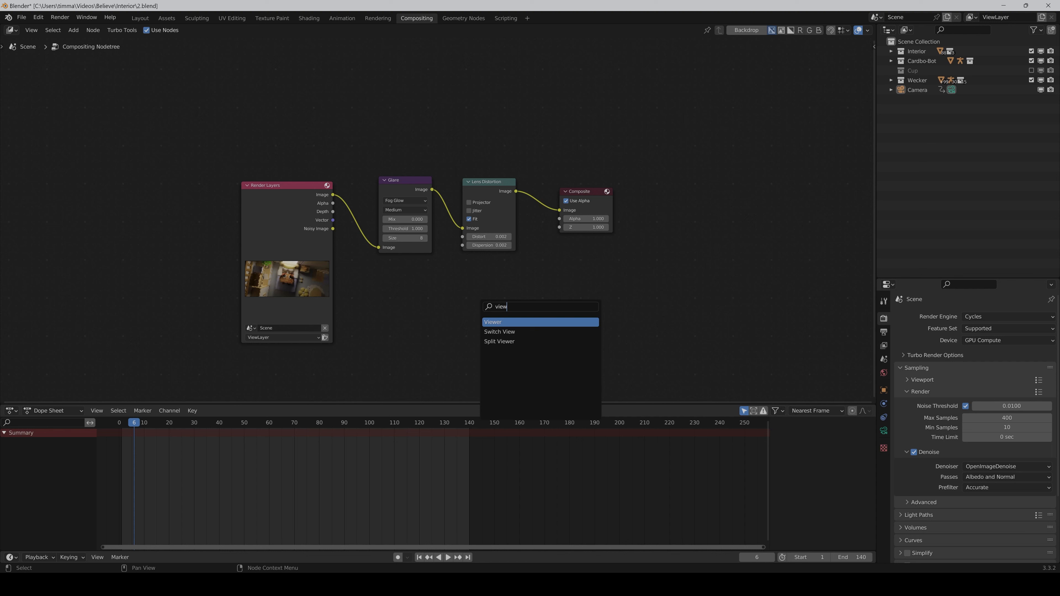
{"action": "key", "text": "Return"}
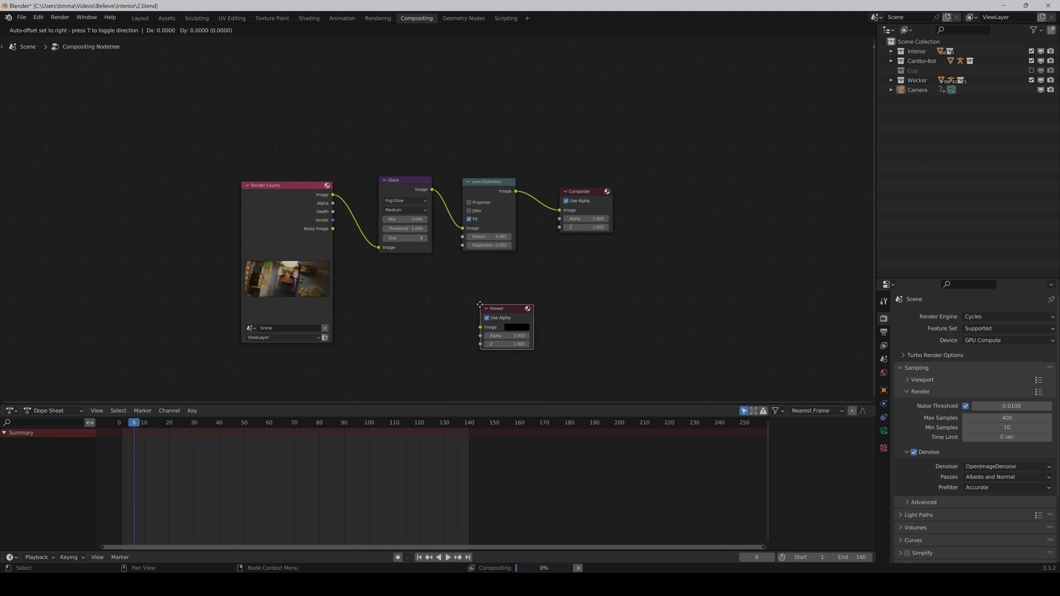
{"action": "left_click", "coordinate": [560, 257]}
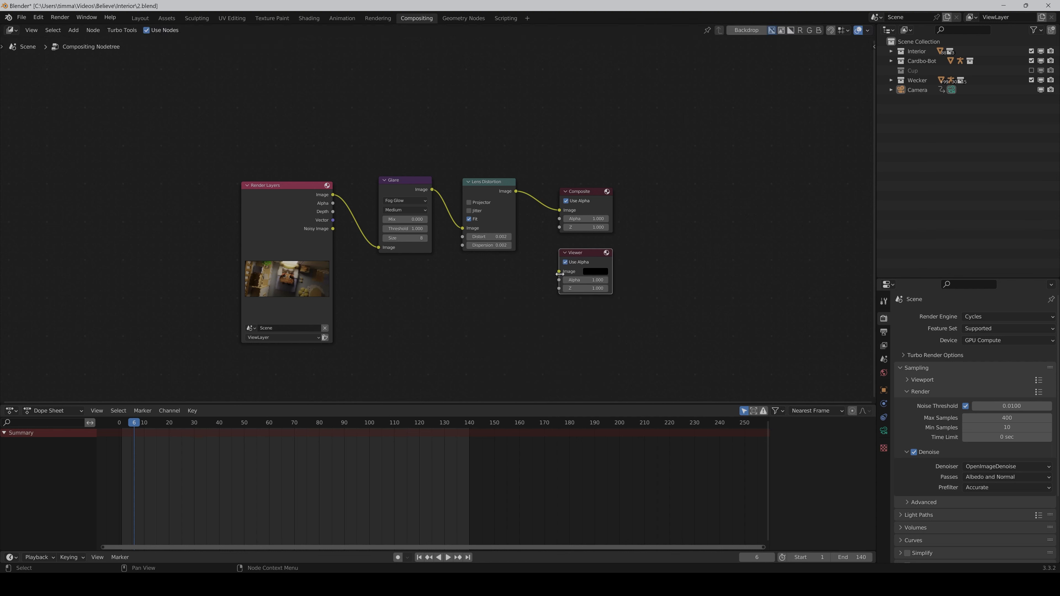
Link the Lens Distortion image output to the Viewer and turn on the backdrop preview
{"action": "left_click_drag", "start_coordinate": [559, 272], "coordinate": [549, 262]}
{"action": "left_click_drag", "start_coordinate": [527, 213], "coordinate": [516, 192]}
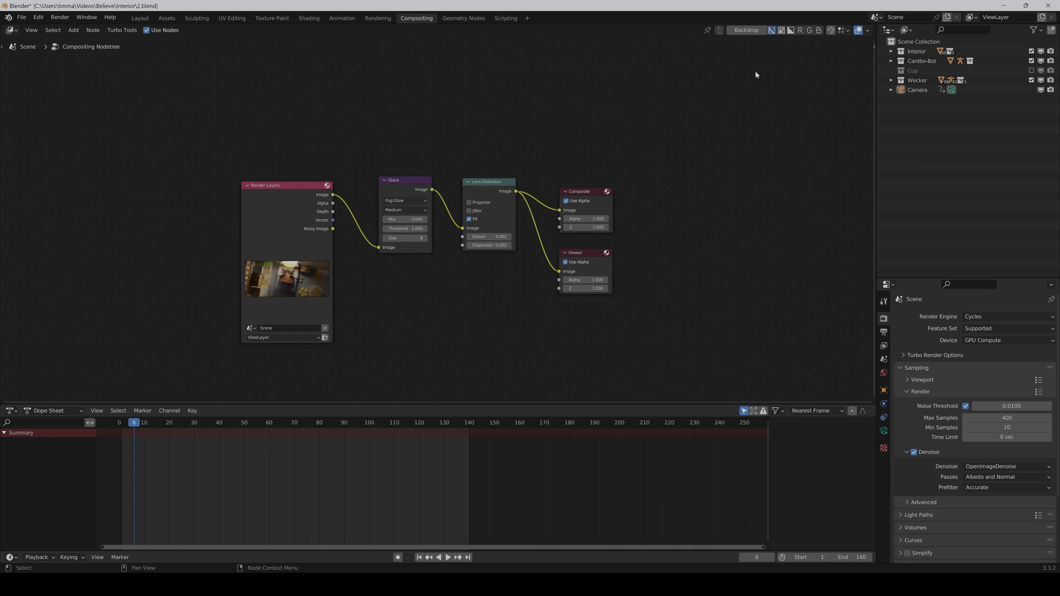
{"action": "left_click", "coordinate": [750, 30]}
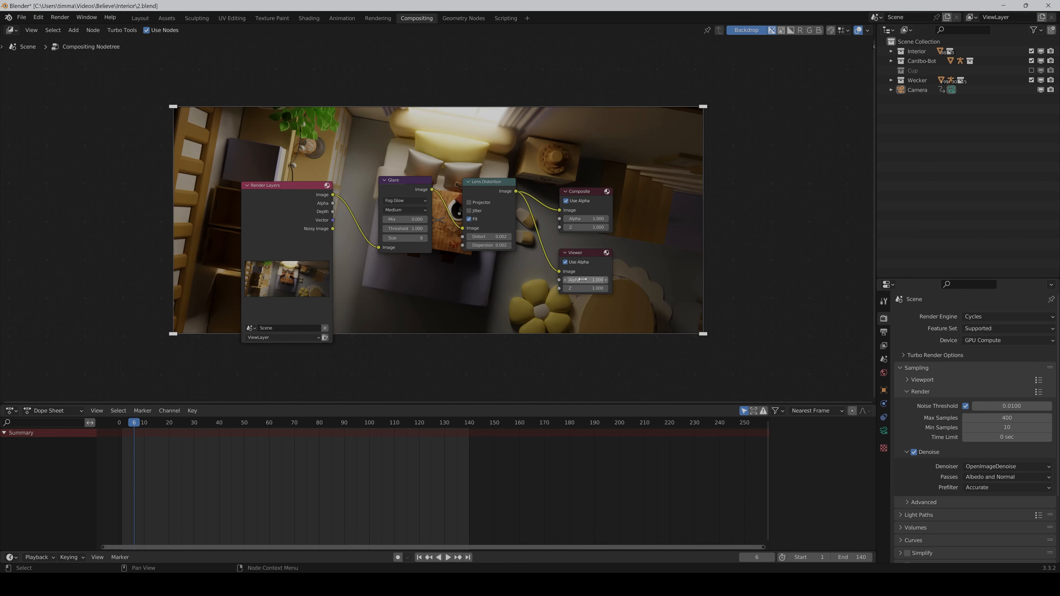
{"action": "scroll", "coordinate": [582, 280], "scroll_direction": "down", "scroll_amount": 2}
{"action": "middle_click_drag", "start_coordinate": [567, 236], "coordinate": [563, 289]}
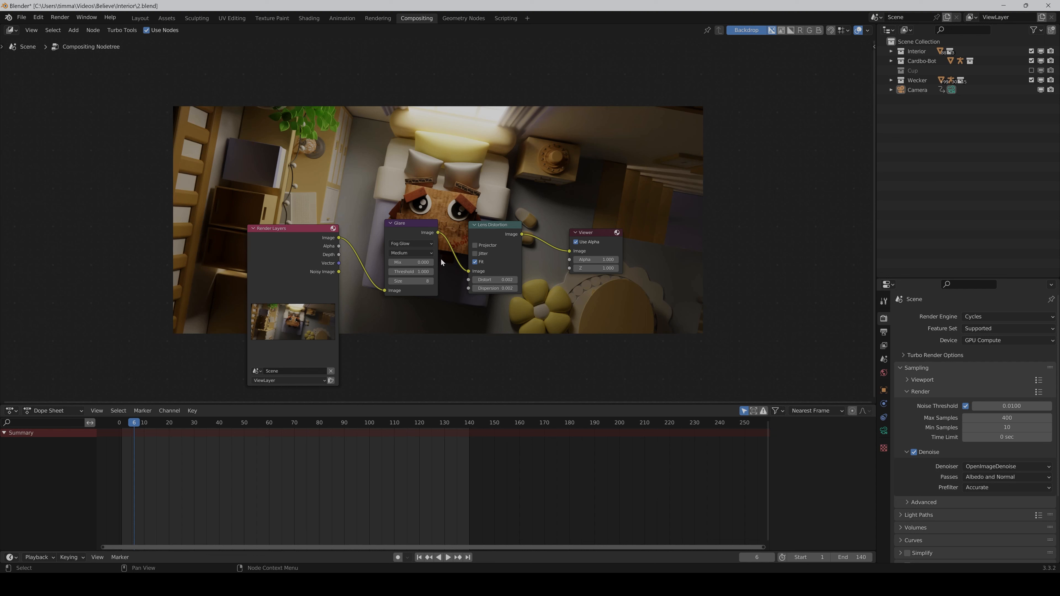
Preview the Glare, Render Layers and Lens Distortion outputs one after another through the Viewer
{"action": "left_click", "coordinate": [408, 224], "text": "ctrl+shift"}
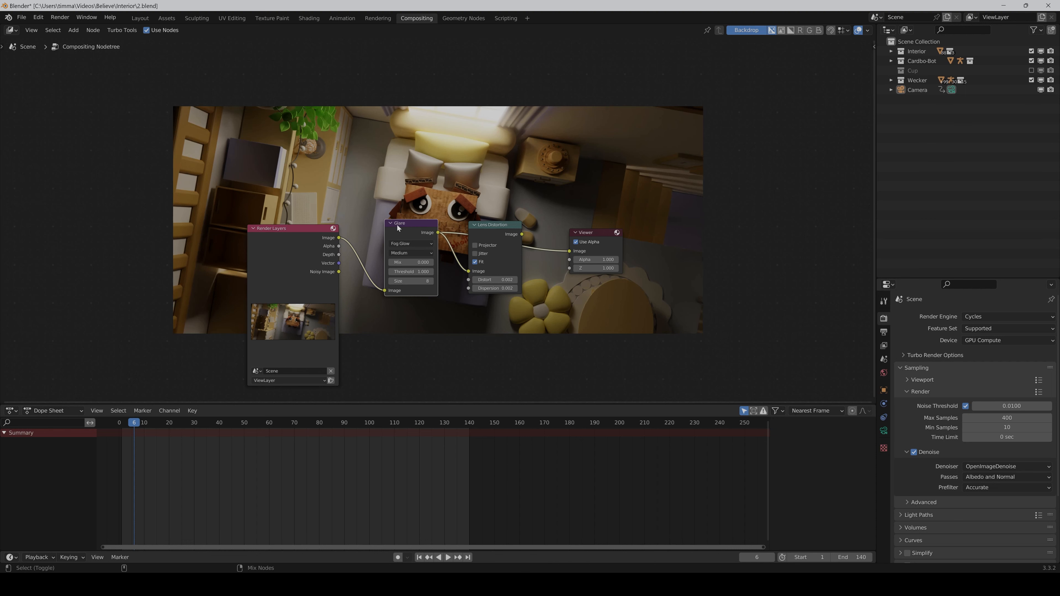
{"action": "left_click", "coordinate": [281, 229], "text": "ctrl+shift"}
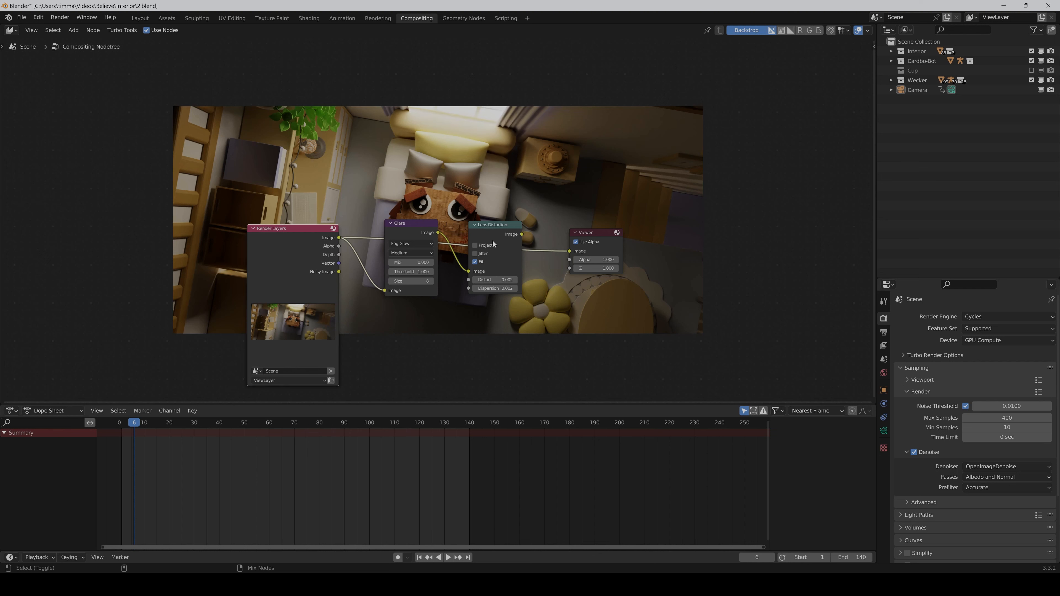
{"action": "left_click", "coordinate": [495, 225], "text": "ctrl+shift"}
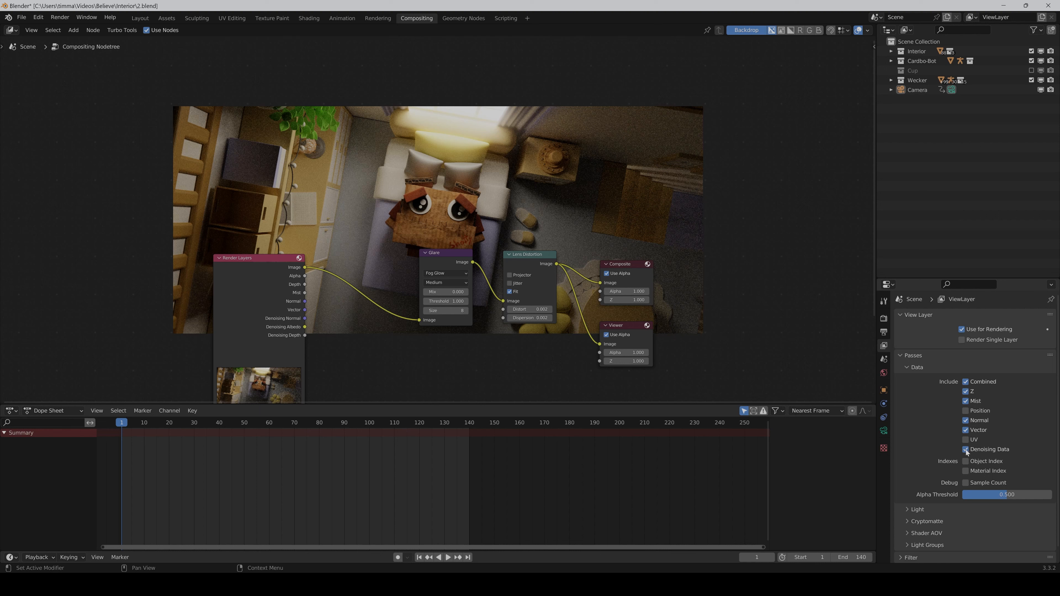
Insert a Denoise node between Render Layers and Glare, and link the denoising normal and albedo passes to its matching inputs
{"action": "middle_click_drag", "start_coordinate": [492, 336], "coordinate": [476, 363]}
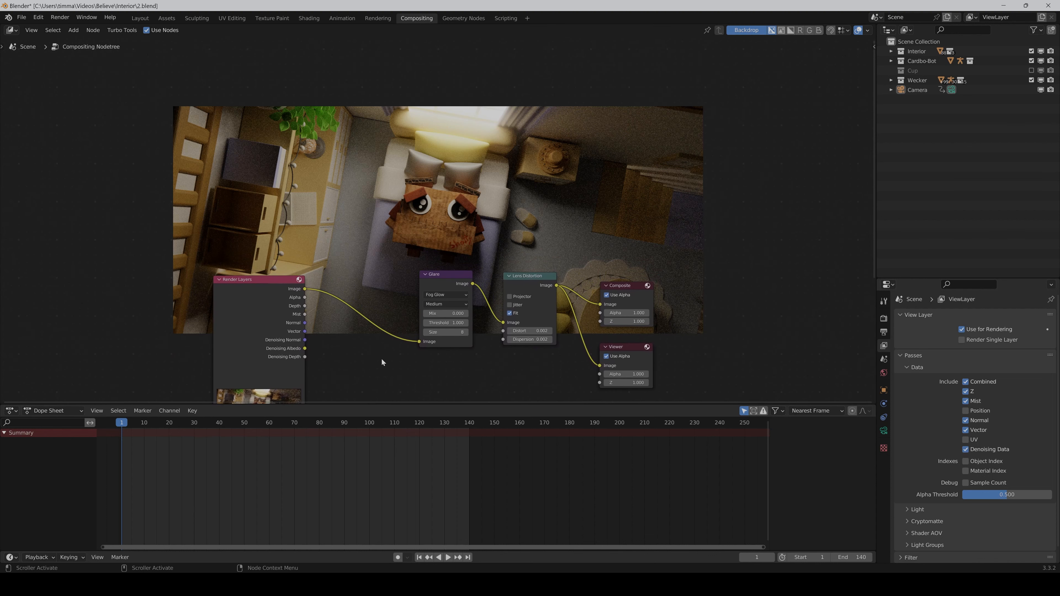
{"action": "key", "text": "shift+a"}
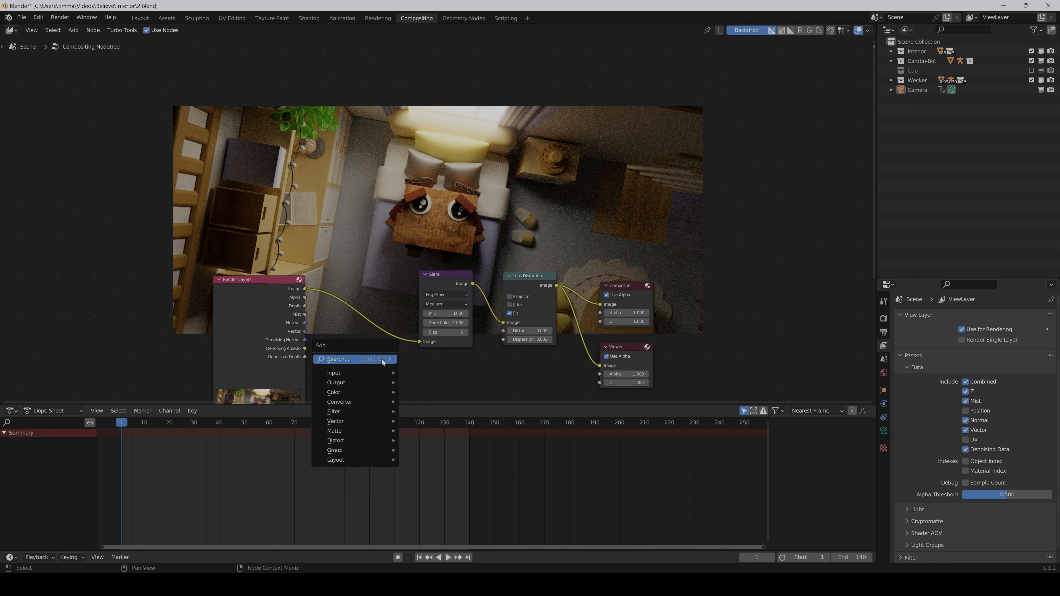
{"action": "left_click", "coordinate": [381, 358]}
{"action": "type", "text": "denoi"}
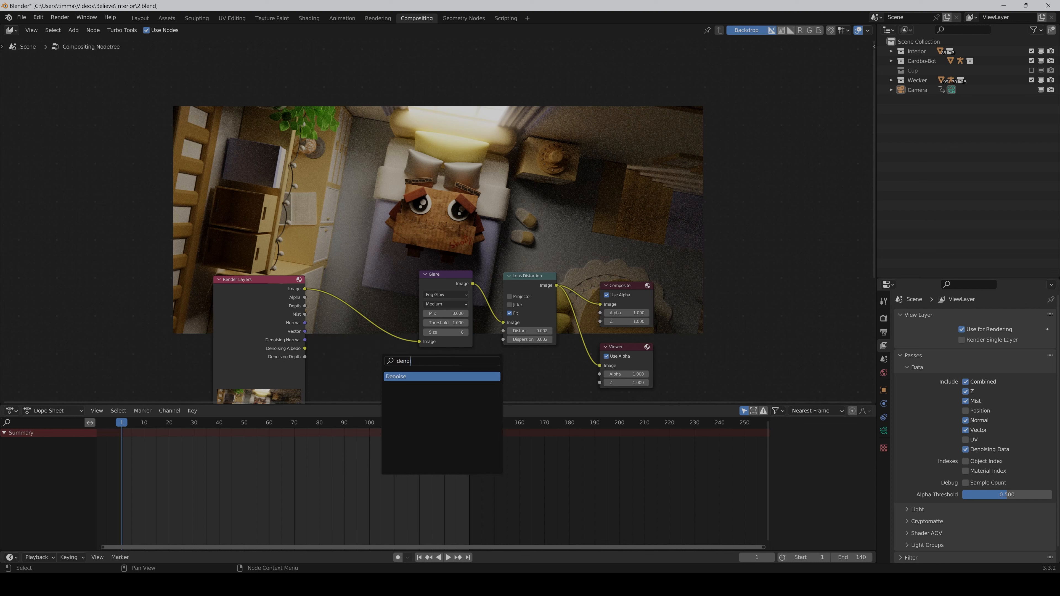
{"action": "key", "text": "Return"}
{"action": "left_click", "coordinate": [328, 296]}
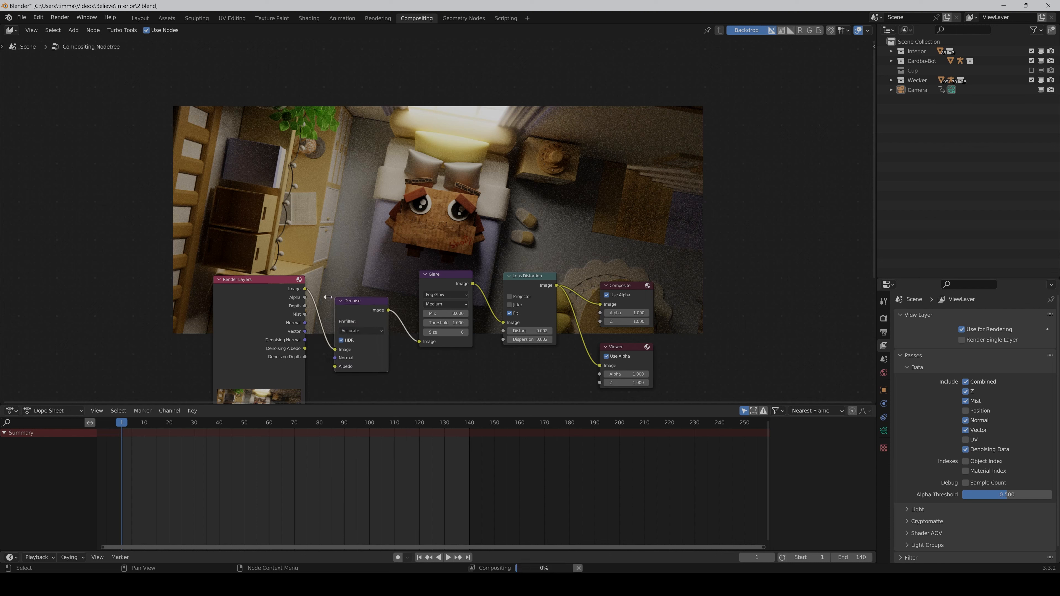
{"action": "left_click_drag", "start_coordinate": [305, 340], "coordinate": [335, 366]}
{"action": "middle_click_drag", "start_coordinate": [483, 387], "coordinate": [478, 370]}
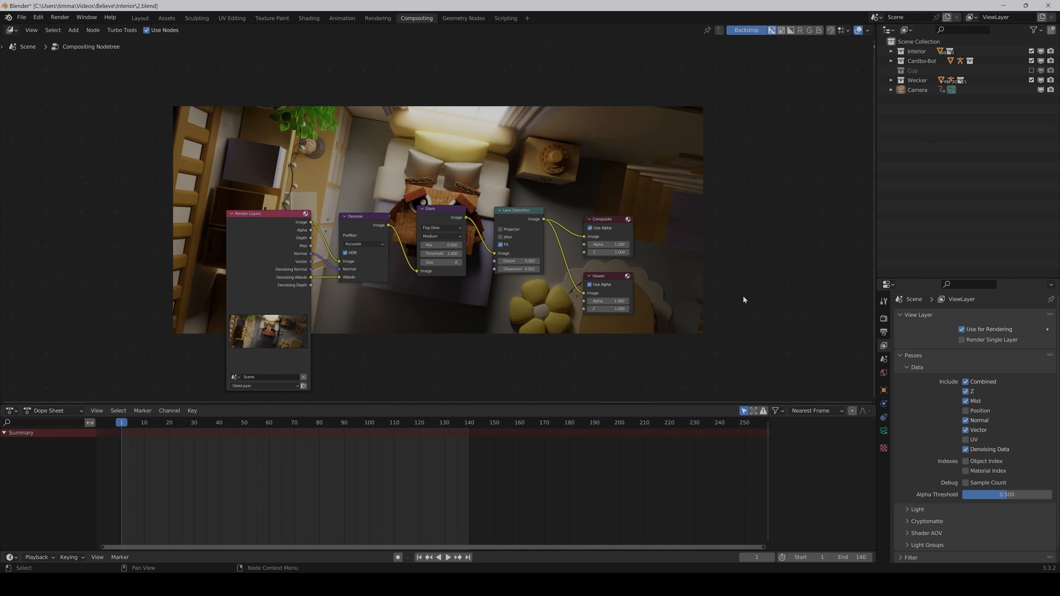
Set the render output file format to OpenEXR MultiLayer
{"action": "left_click", "coordinate": [884, 332]}
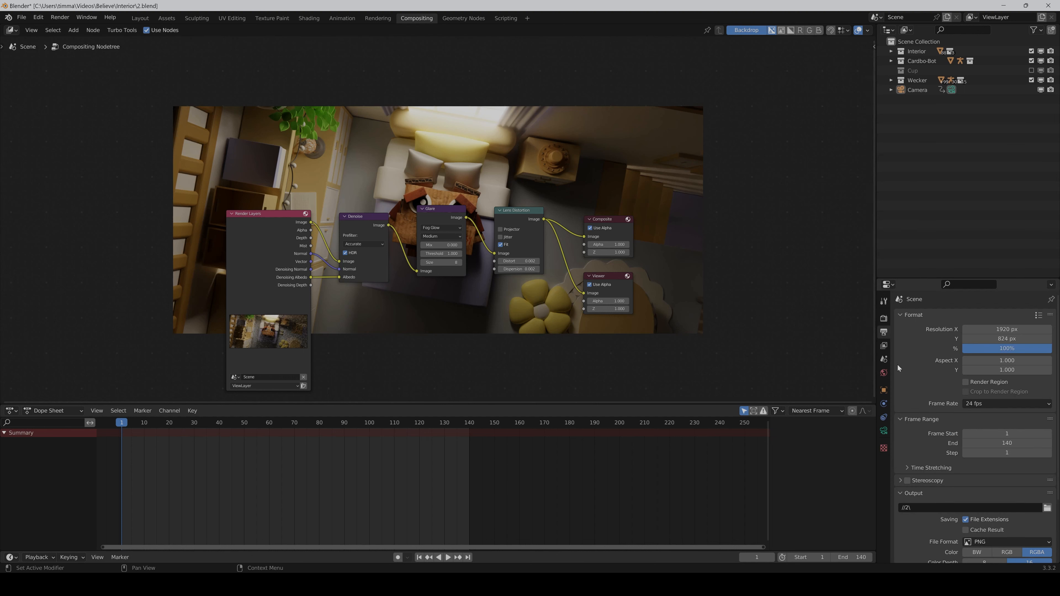
{"action": "scroll", "coordinate": [972, 439], "scroll_direction": "down", "scroll_amount": 3}
{"action": "left_click", "coordinate": [984, 487]}
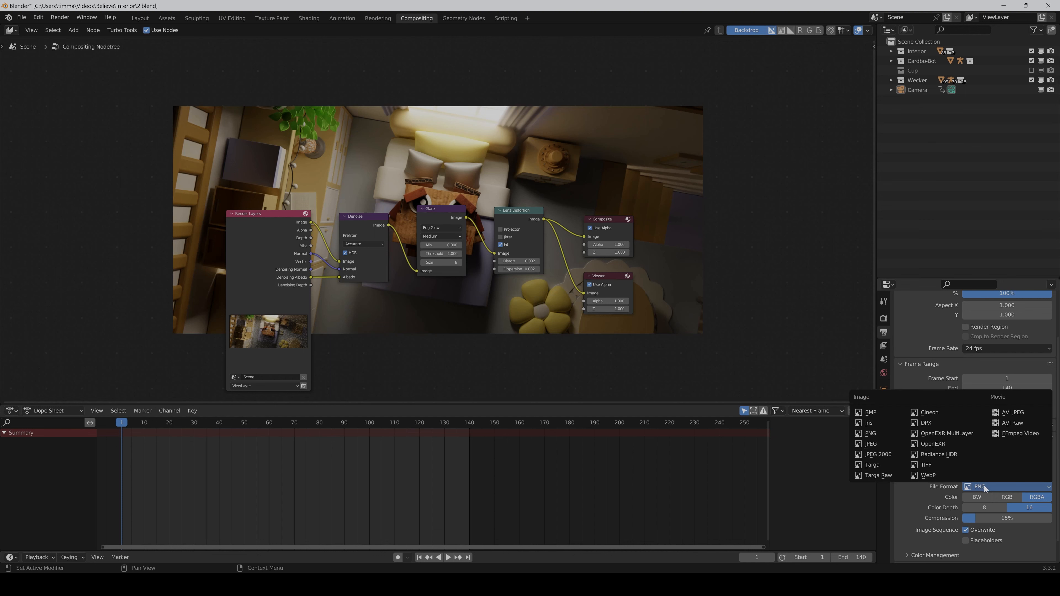
{"action": "left_click", "coordinate": [945, 434]}
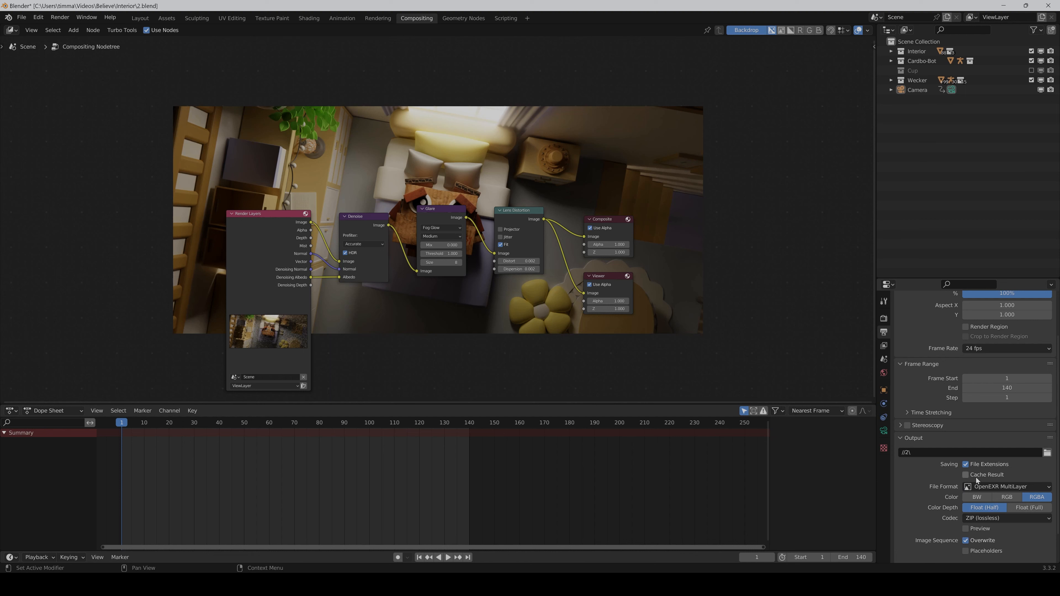
{"action": "scroll", "coordinate": [918, 477], "scroll_direction": "down", "scroll_amount": 1}
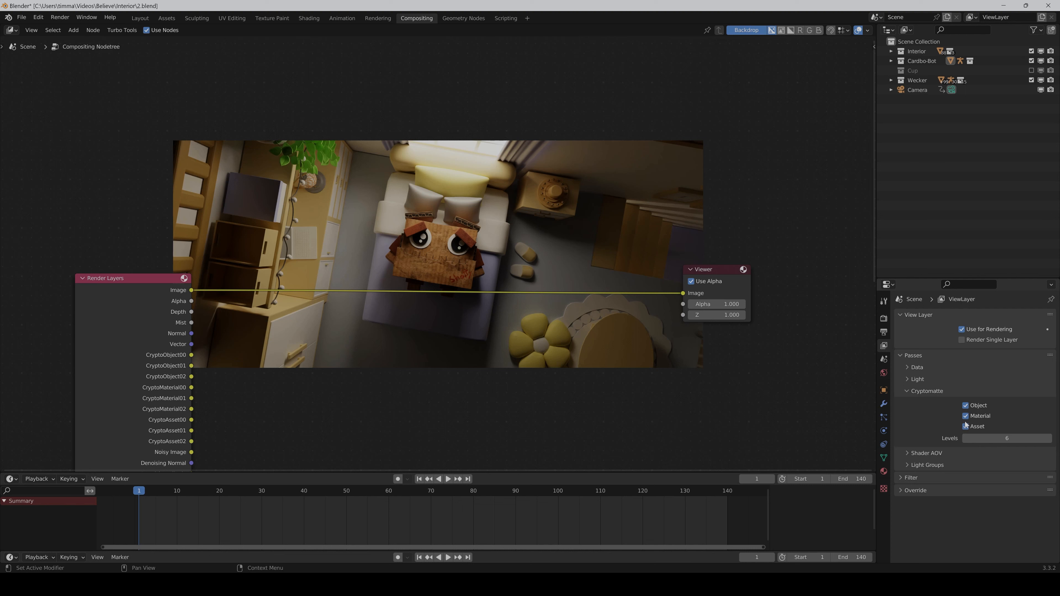
Insert a Cryptomatte node on the link between Render Layers and the Viewer
{"action": "scroll", "coordinate": [378, 394], "scroll_direction": "down", "scroll_amount": 1}
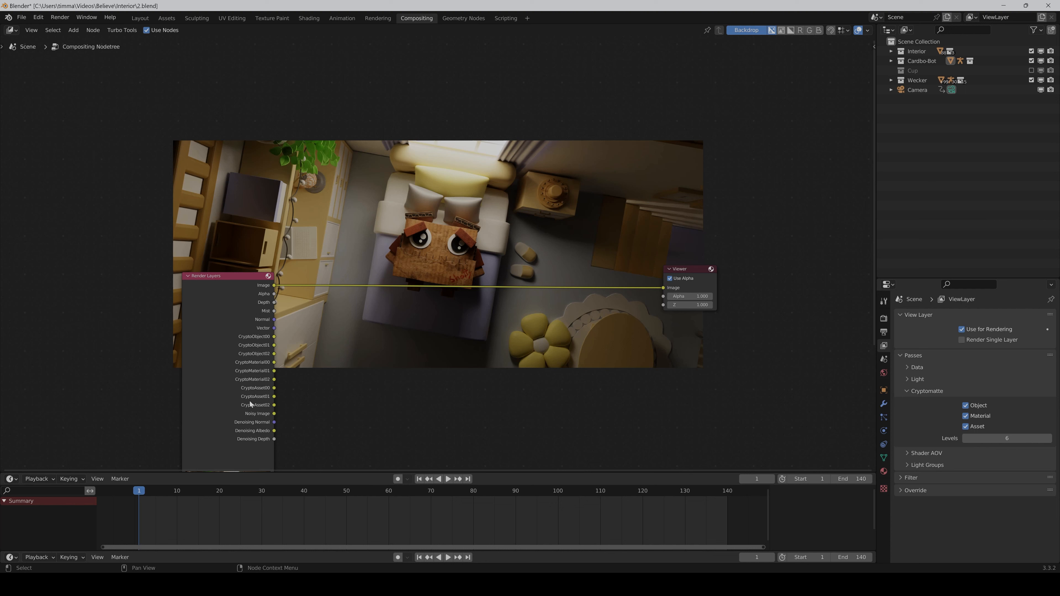
{"action": "key", "text": "shift+a"}
{"action": "left_click", "coordinate": [348, 354]}
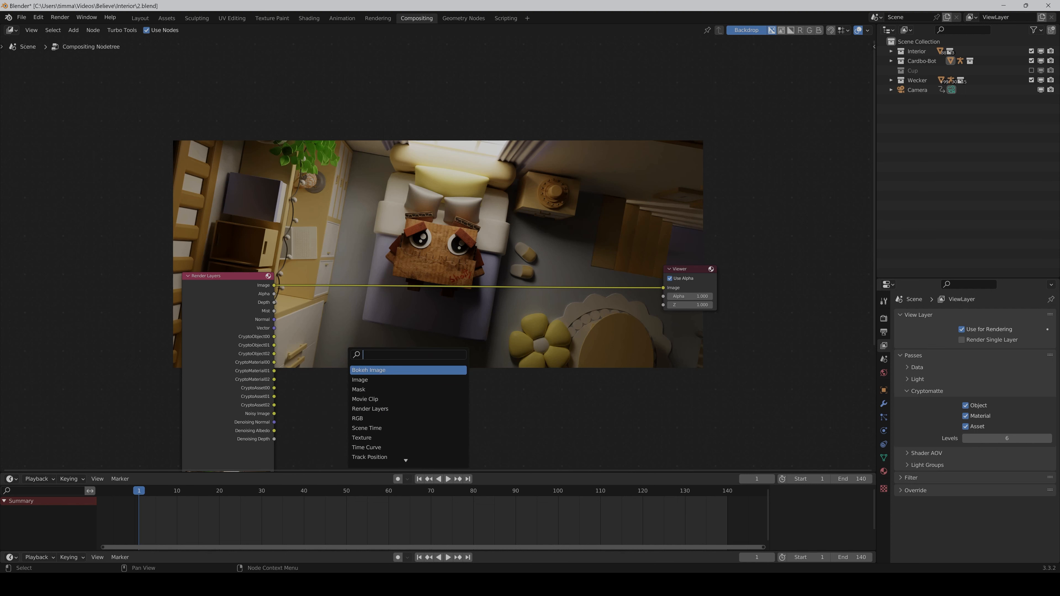
{"action": "type", "text": "cry"}
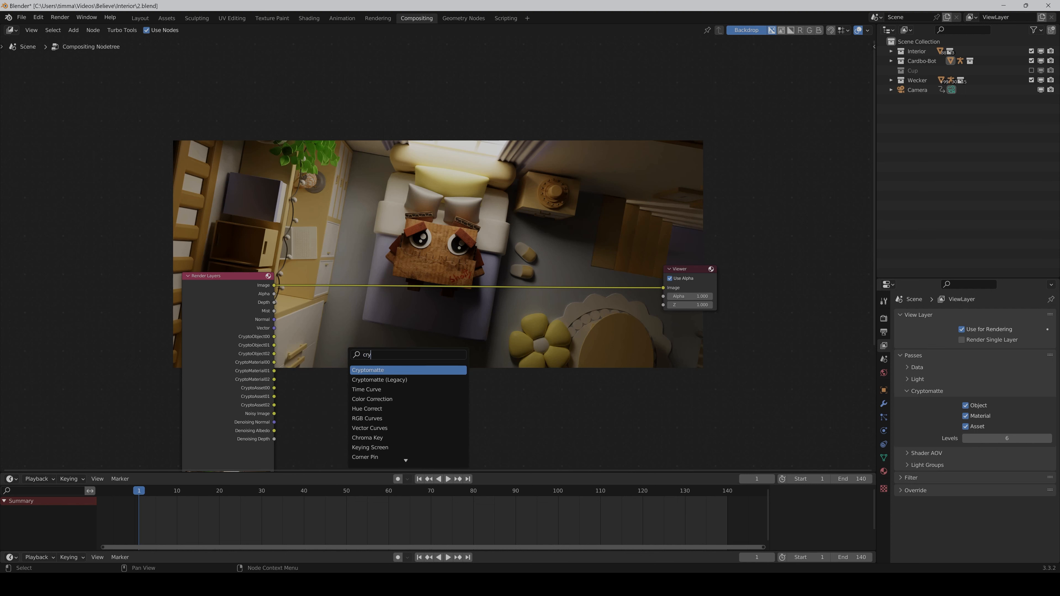
{"action": "key", "text": "Return"}
{"action": "left_click", "coordinate": [373, 317]}
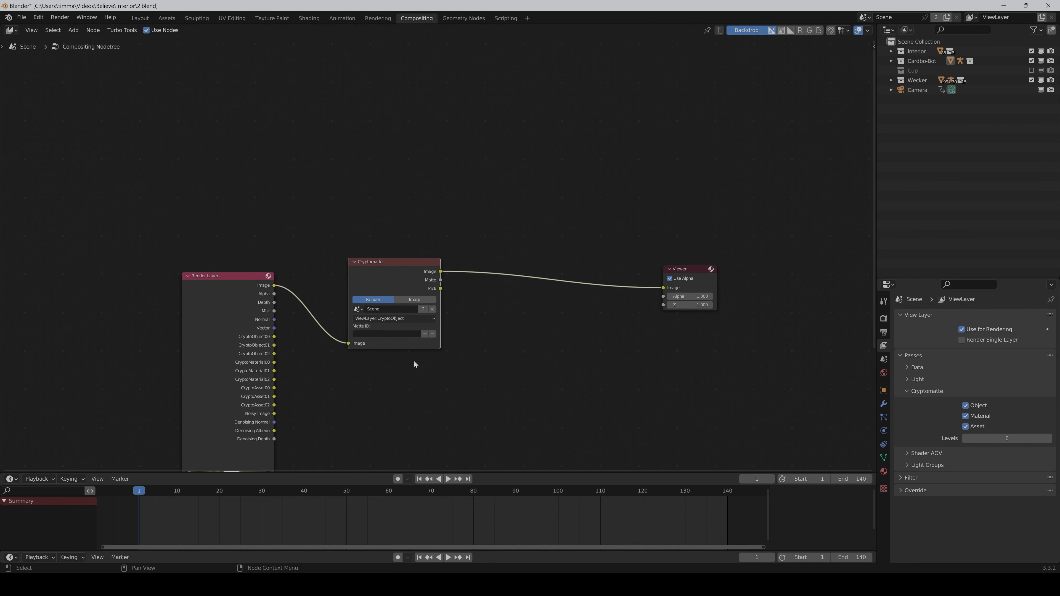
{"action": "left_click", "coordinate": [414, 362]}
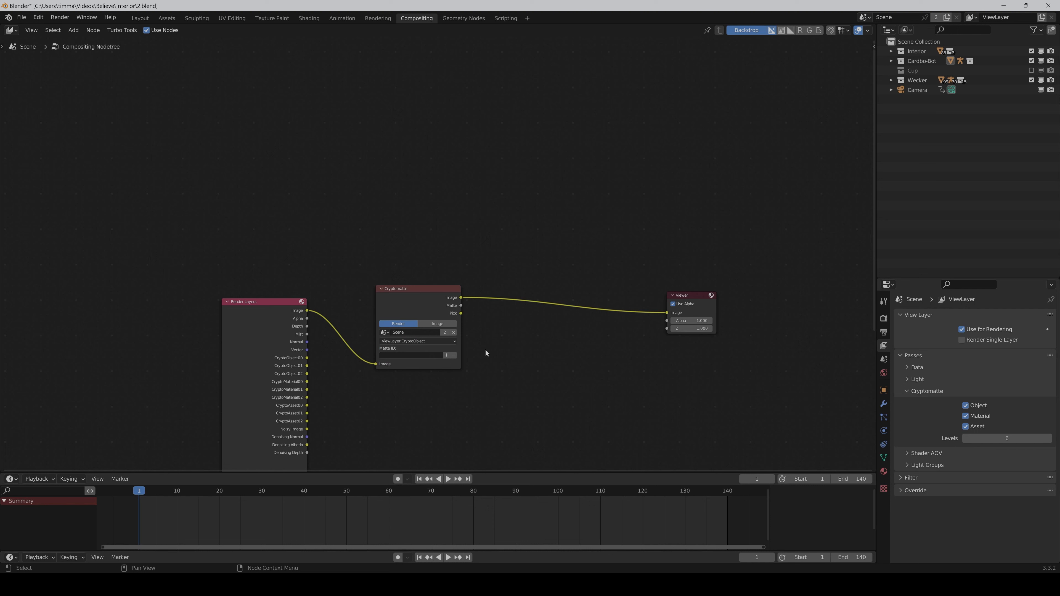
Choose ViewLayer.CryptoObject as the Cryptomatte layer and feed the node's Pick output to the Viewer
{"action": "left_click", "coordinate": [441, 341]}
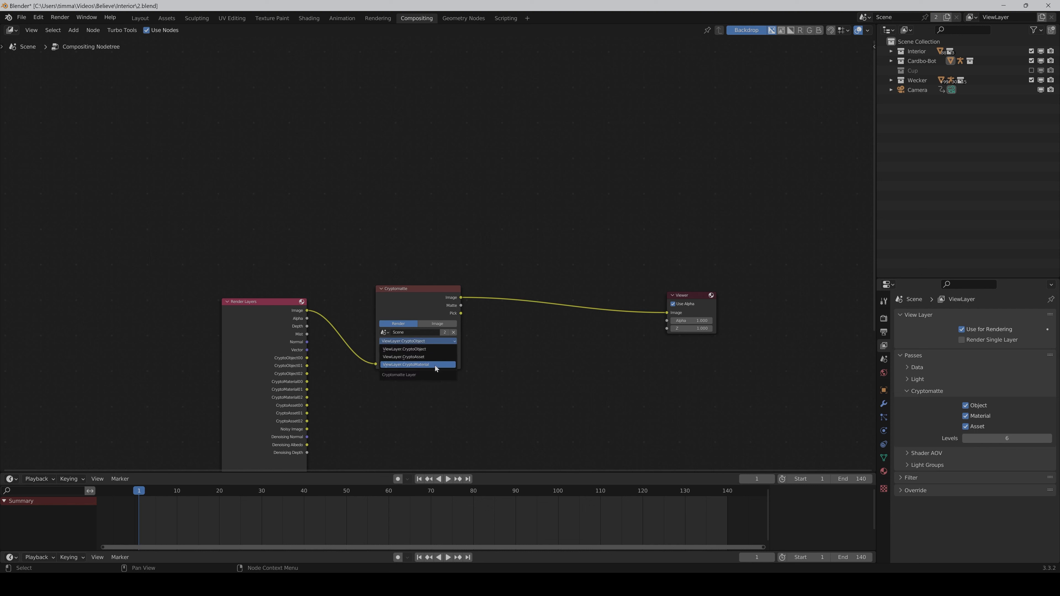
{"action": "left_click", "coordinate": [440, 350]}
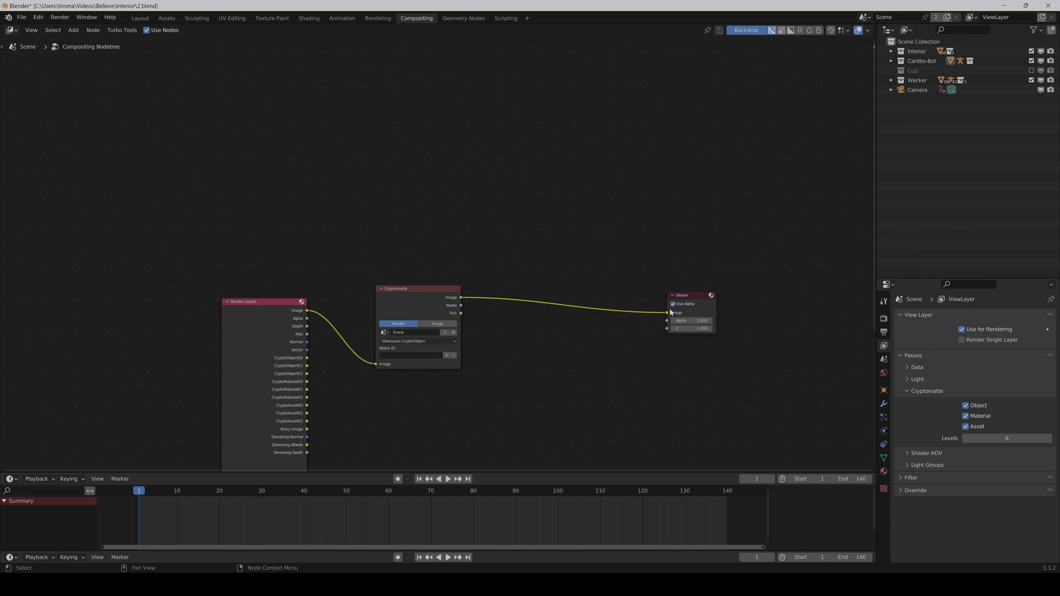
{"action": "left_click_drag", "start_coordinate": [666, 312], "coordinate": [461, 312]}
{"action": "scroll", "coordinate": [509, 383], "scroll_direction": "down", "scroll_amount": 1}
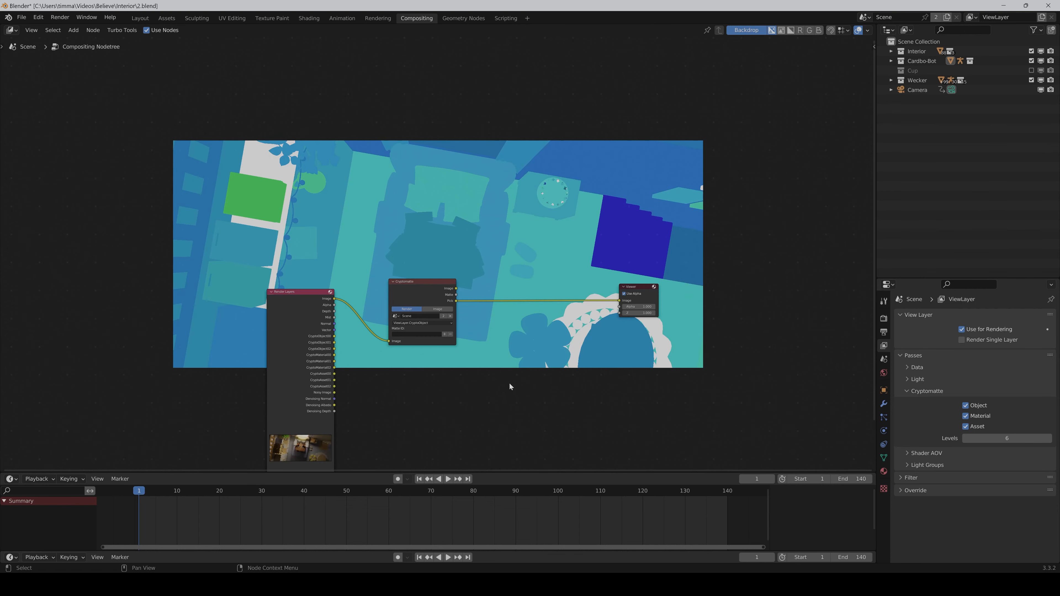
{"action": "middle_click_drag", "start_coordinate": [509, 383], "coordinate": [493, 424]}
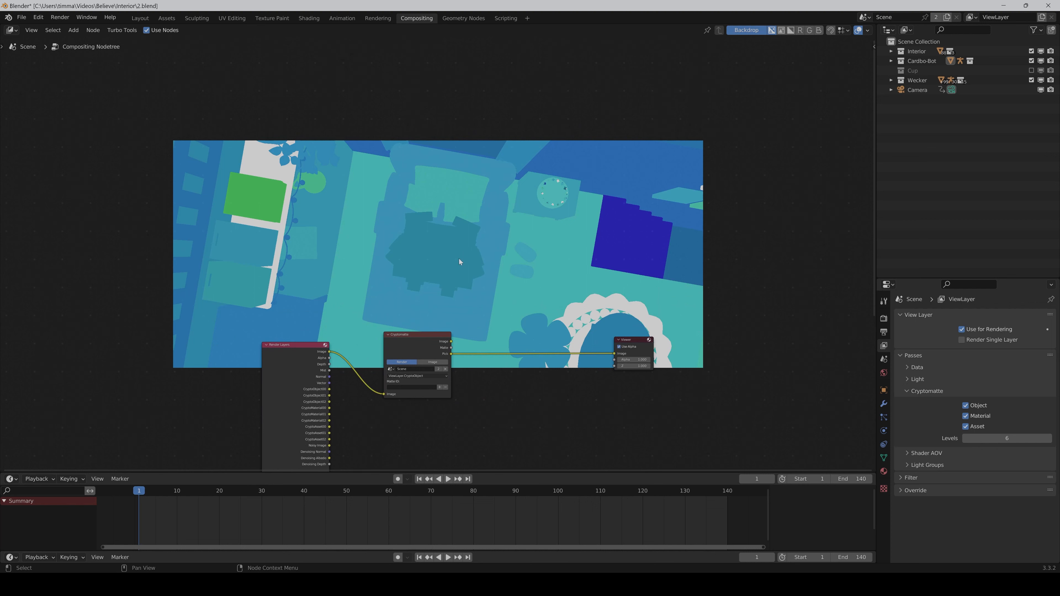
Pick the cardboard robot as the Cryptomatte matte object and feed the node's Image output to the Viewer
{"action": "left_click", "coordinate": [440, 387]}
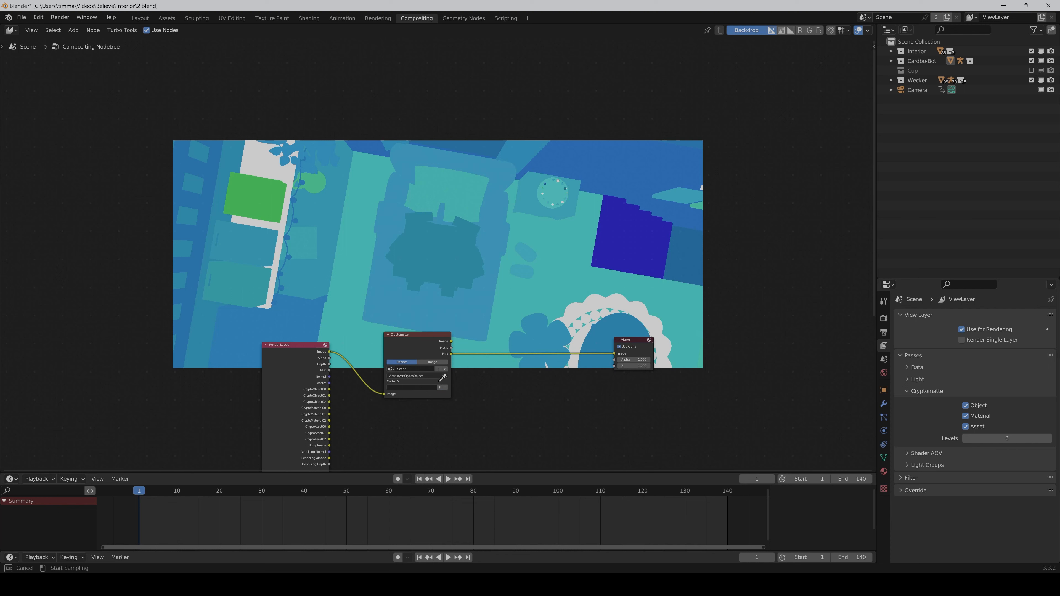
{"action": "left_click", "coordinate": [426, 257]}
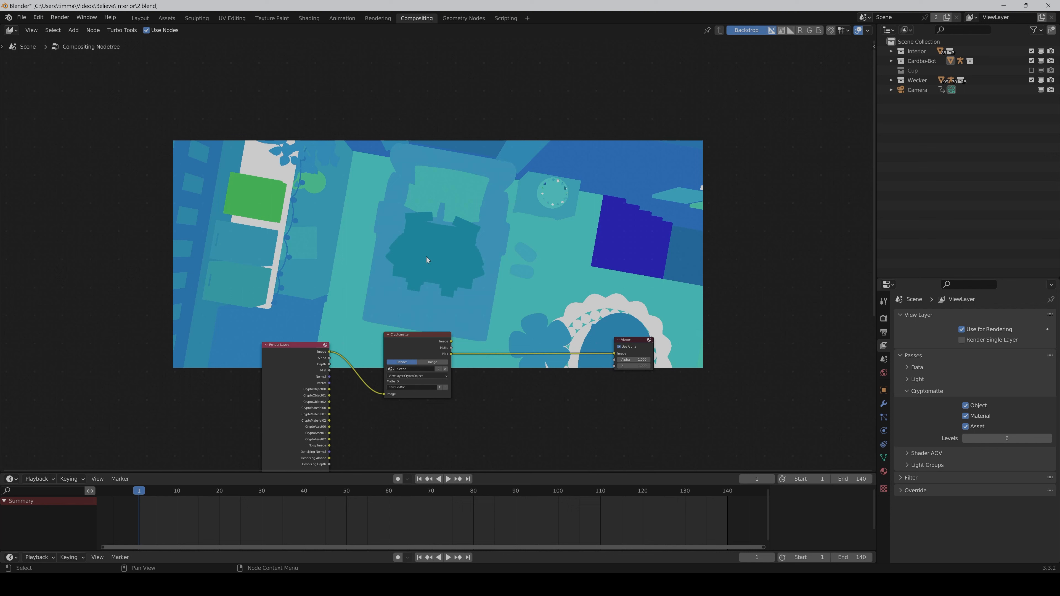
{"action": "left_click_drag", "start_coordinate": [613, 354], "coordinate": [451, 341]}
{"action": "scroll", "coordinate": [494, 388], "scroll_direction": "up", "scroll_amount": 2}
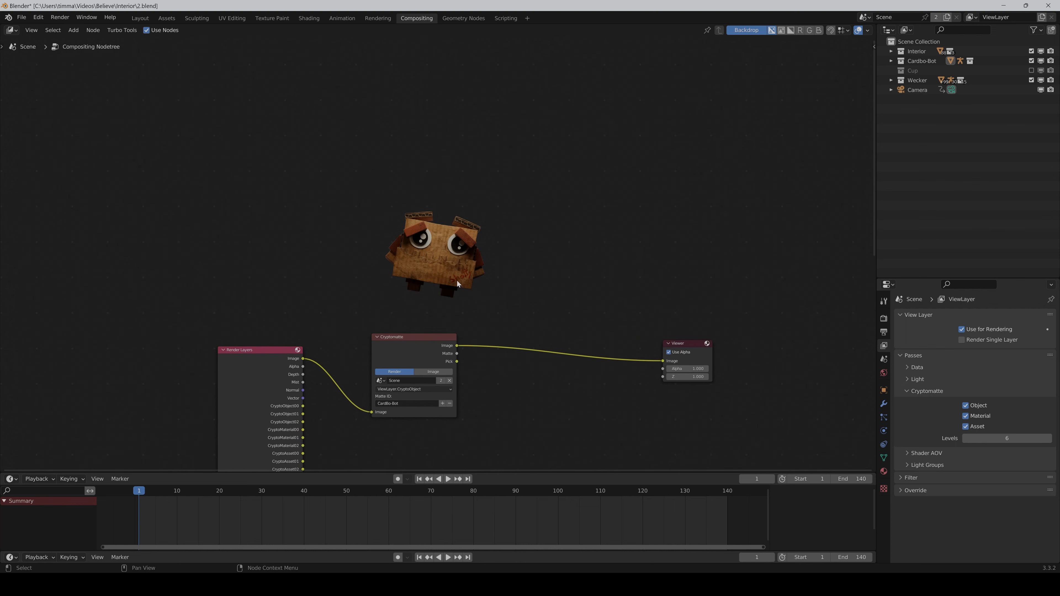
Insert a Mix node on the link between Cryptomatte and the Viewer
{"action": "scroll", "coordinate": [500, 363], "scroll_direction": "down", "scroll_amount": 1}
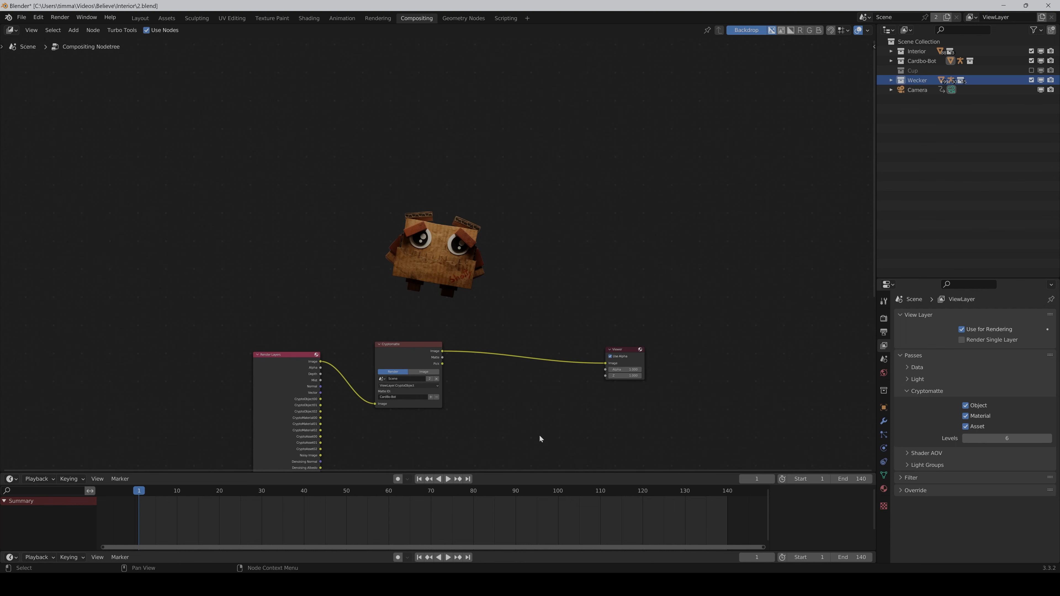
{"action": "key", "text": "shift+a"}
{"action": "left_click", "coordinate": [539, 435]}
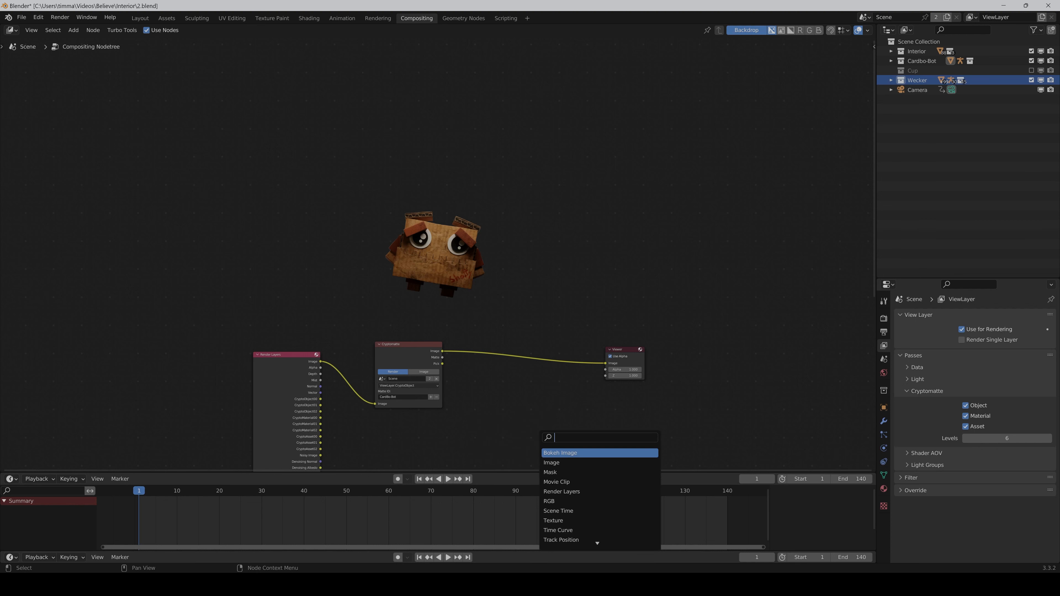
{"action": "type", "text": "mix"}
{"action": "key", "text": "Return"}
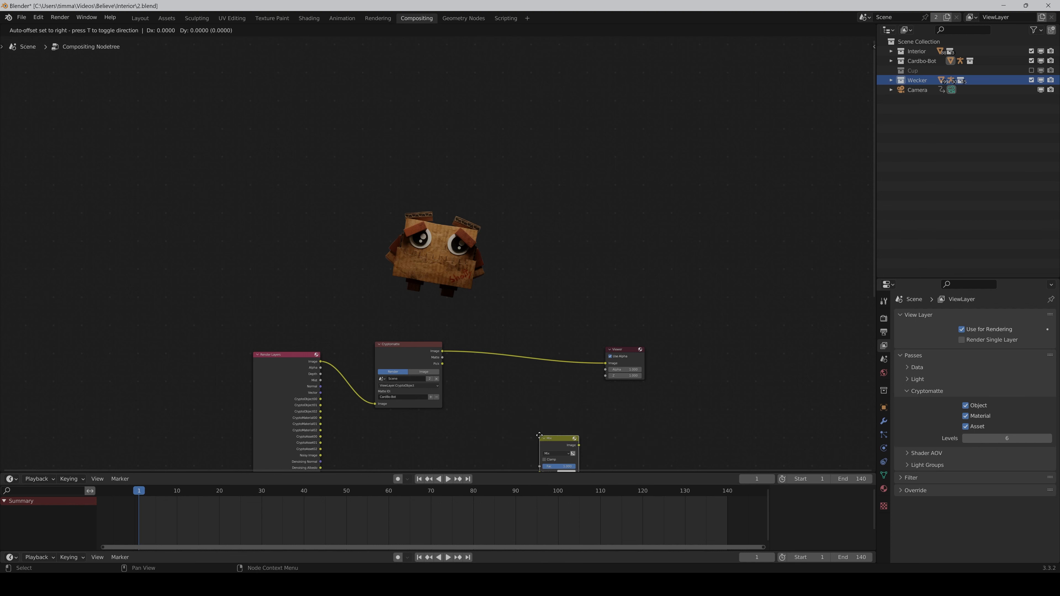
{"action": "left_click", "coordinate": [504, 342]}
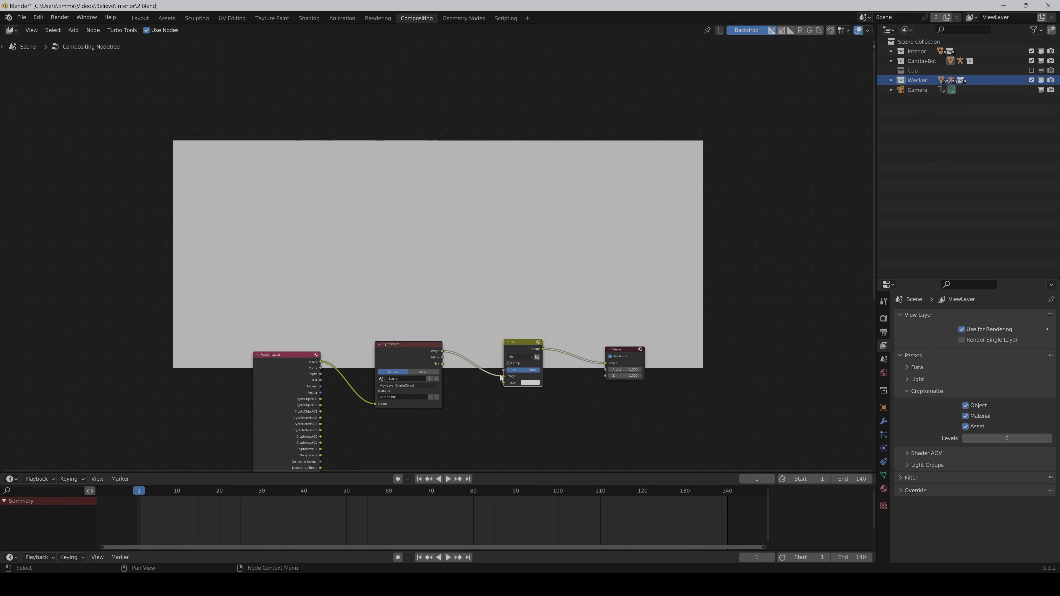
Feed the Cryptomatte image into the Mix node's second input and the Render Layers image into its first, blending with Saturation
{"action": "left_click_drag", "start_coordinate": [502, 376], "coordinate": [502, 382]}
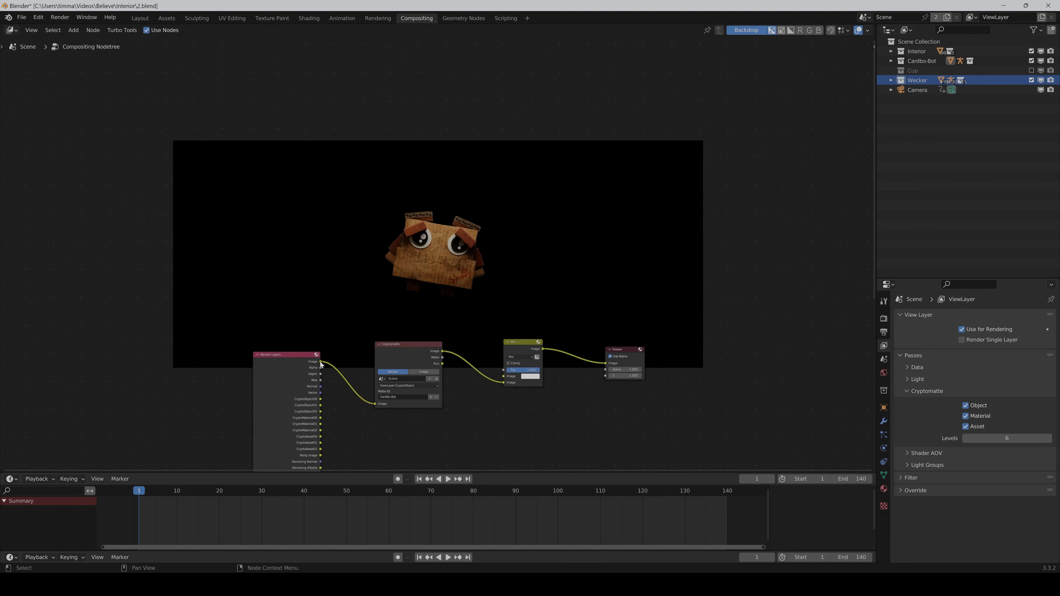
{"action": "left_click_drag", "start_coordinate": [320, 361], "coordinate": [504, 377]}
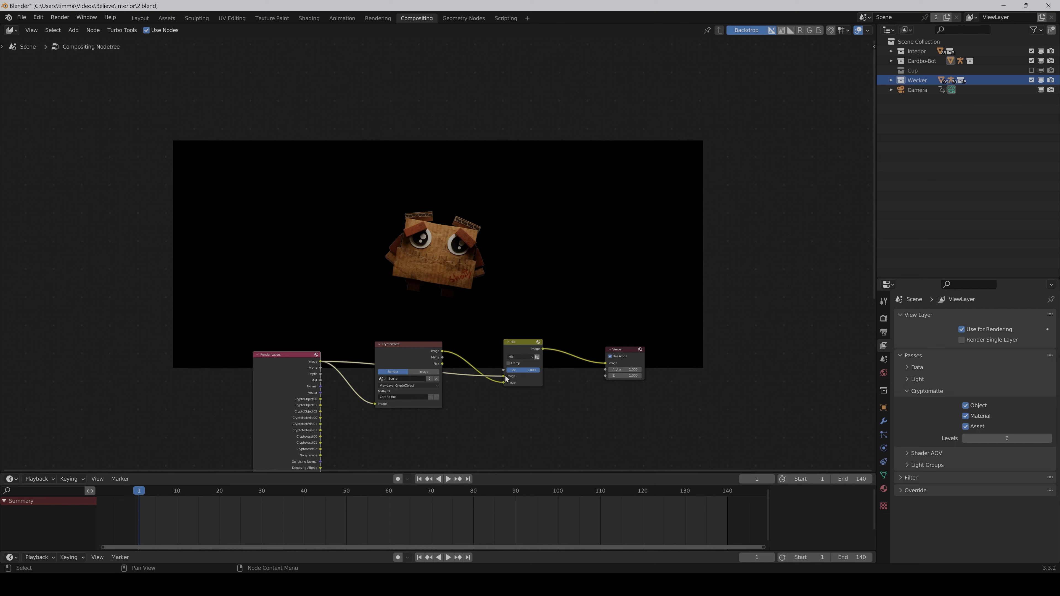
{"action": "left_click", "coordinate": [520, 358]}
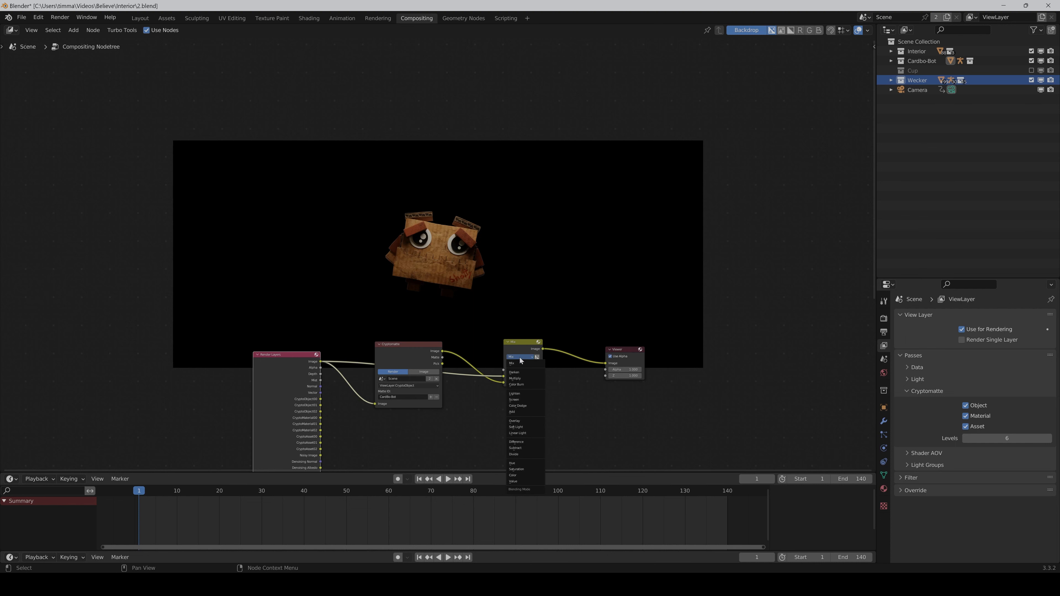
{"action": "left_click", "coordinate": [518, 469]}
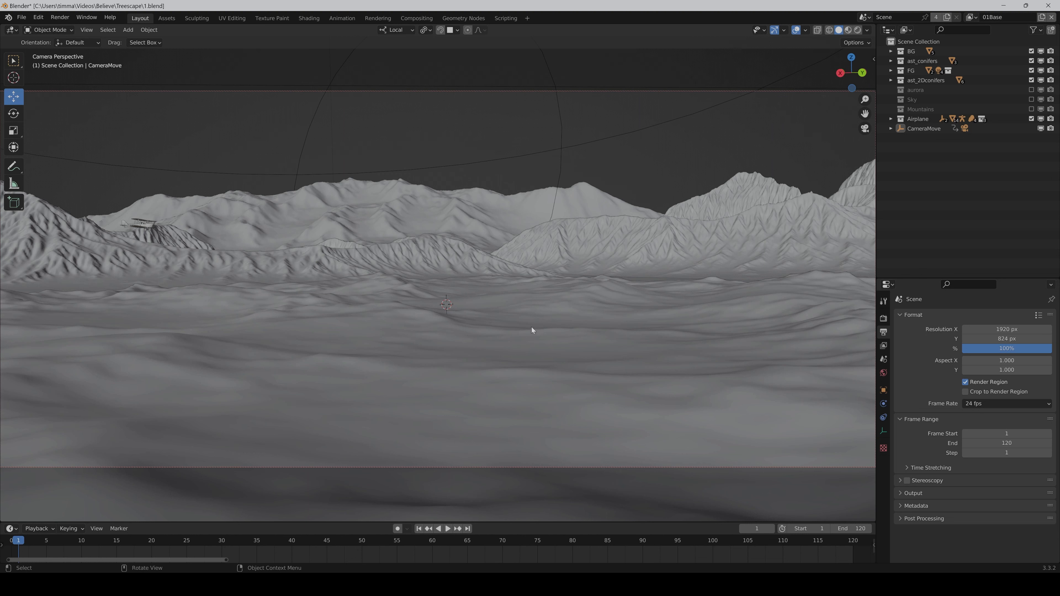
Look through the landscape scene's view layers 04Sky, 02Aurora and 03Mountains
{"action": "left_click", "coordinate": [971, 17]}
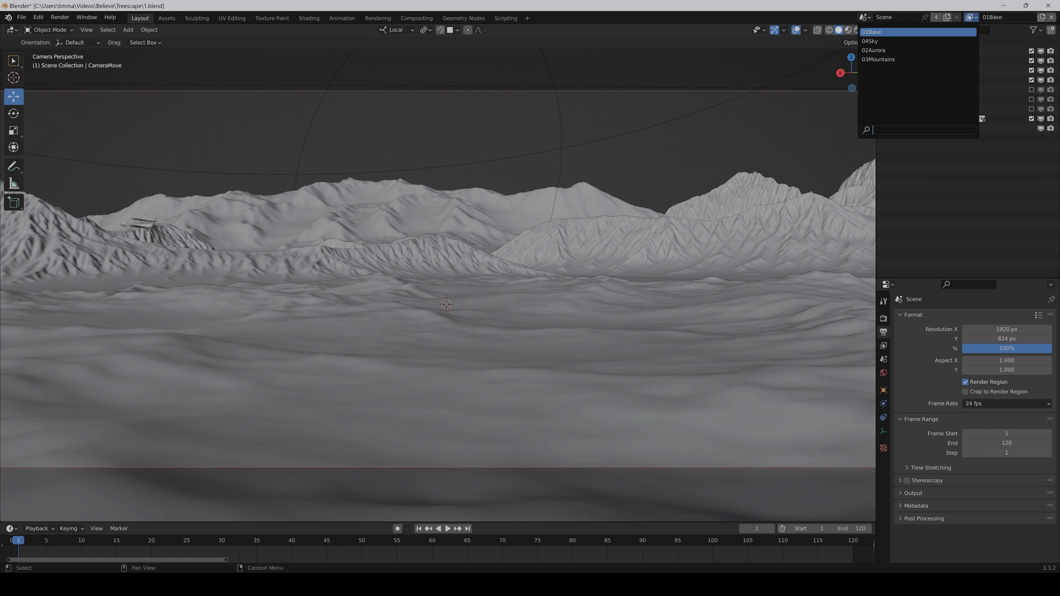
{"action": "left_click", "coordinate": [961, 41]}
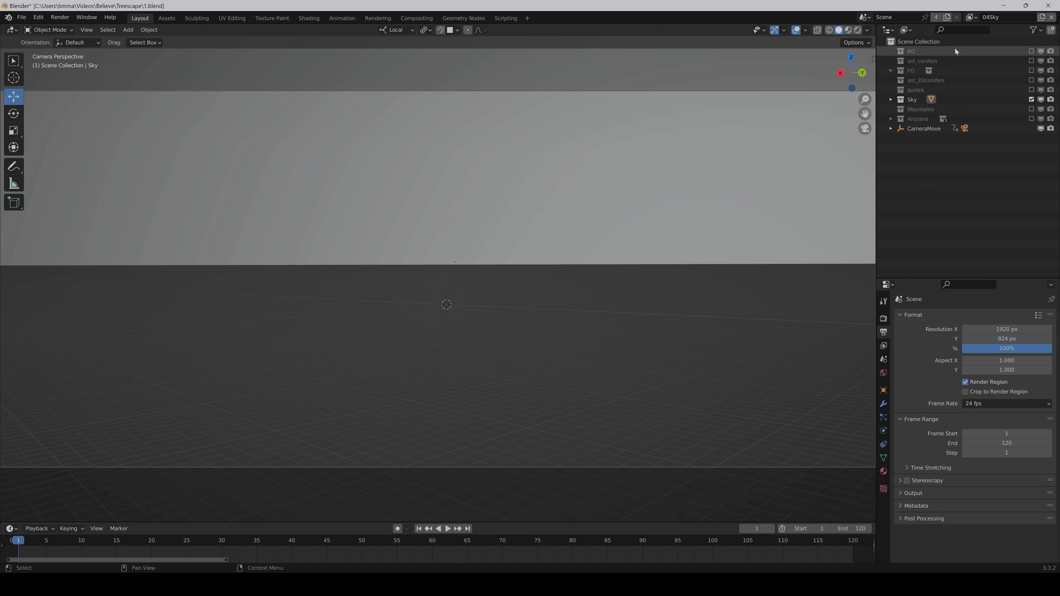
{"action": "left_click", "coordinate": [971, 17]}
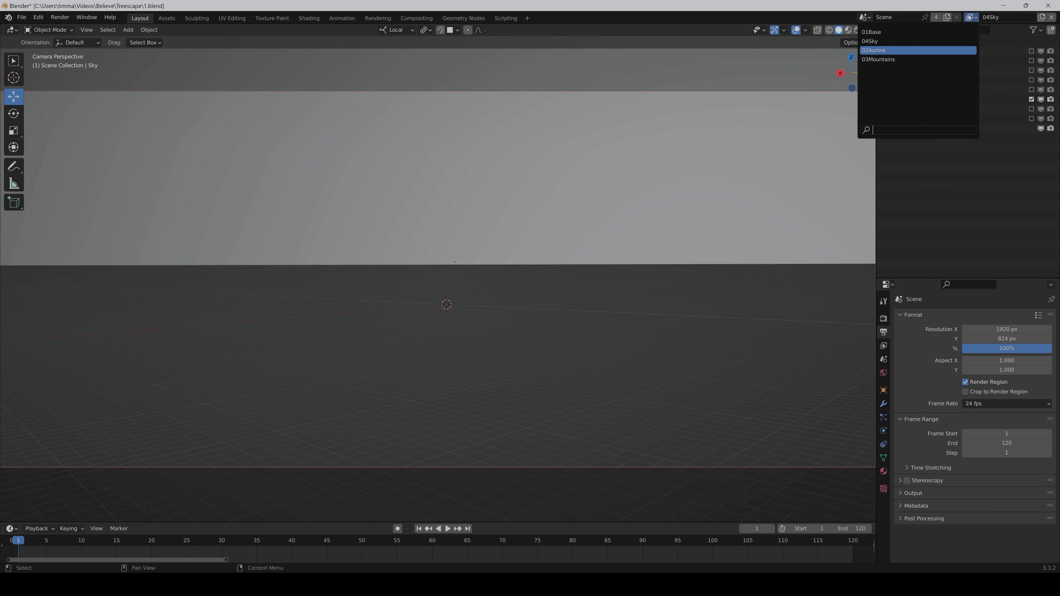
{"action": "left_click", "coordinate": [951, 50]}
{"action": "left_click", "coordinate": [971, 17]}
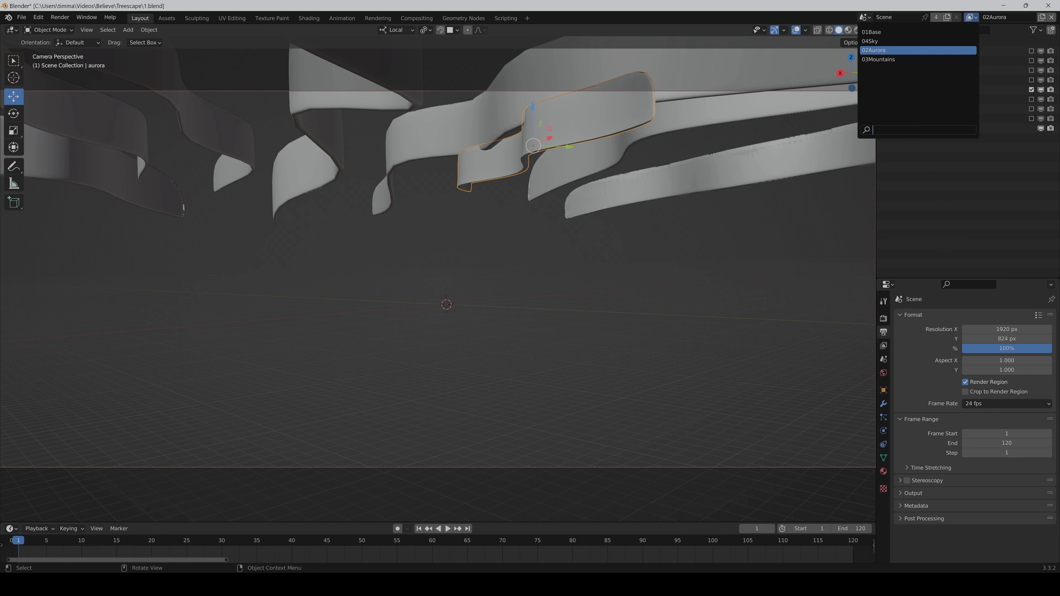
{"action": "left_click", "coordinate": [942, 58]}
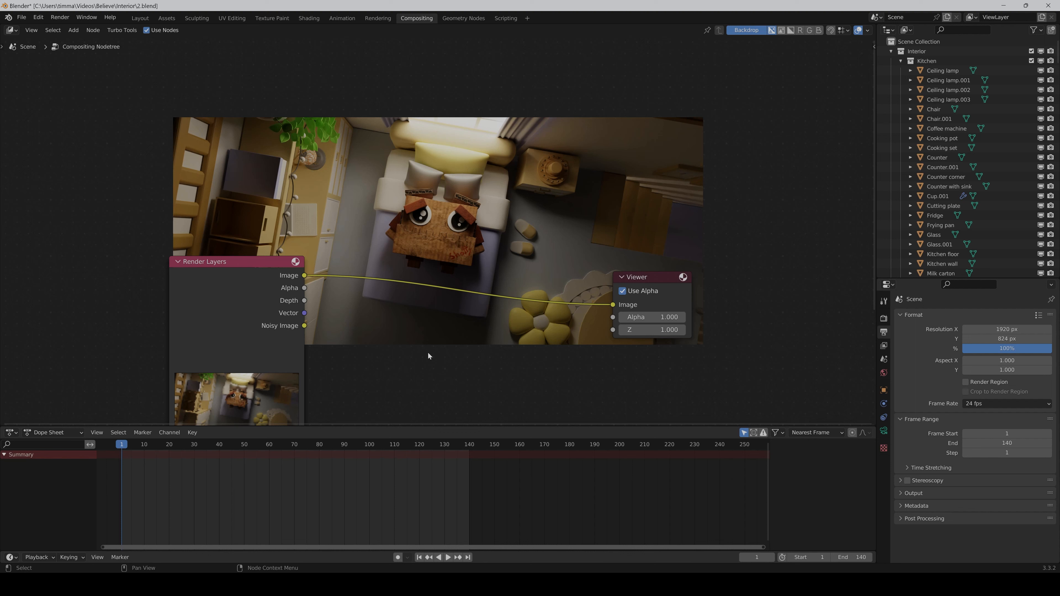
Insert a Glare node on the link between Render Layers and the Viewer and set its type to Fog Glow
{"action": "key", "text": "shift+a"}
{"action": "left_click", "coordinate": [428, 353]}
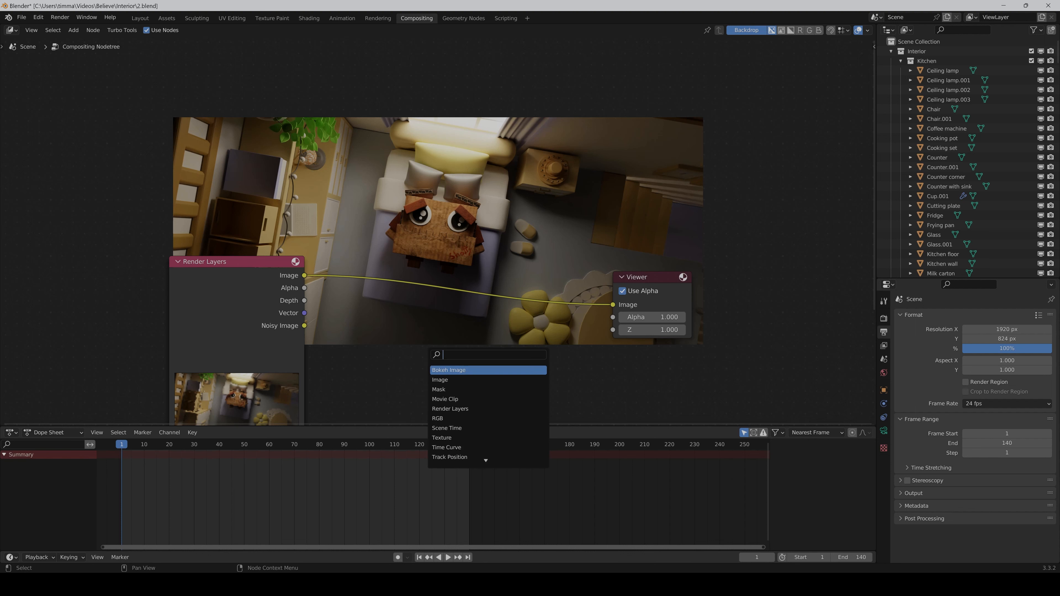
{"action": "type", "text": "glare"}
{"action": "key", "text": "Return"}
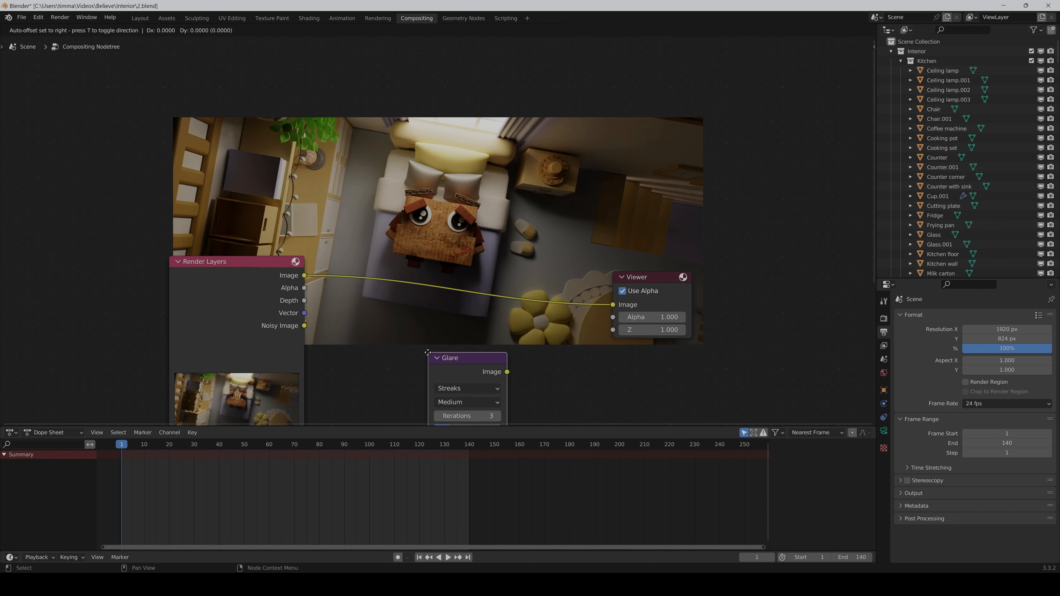
{"action": "left_click", "coordinate": [375, 241]}
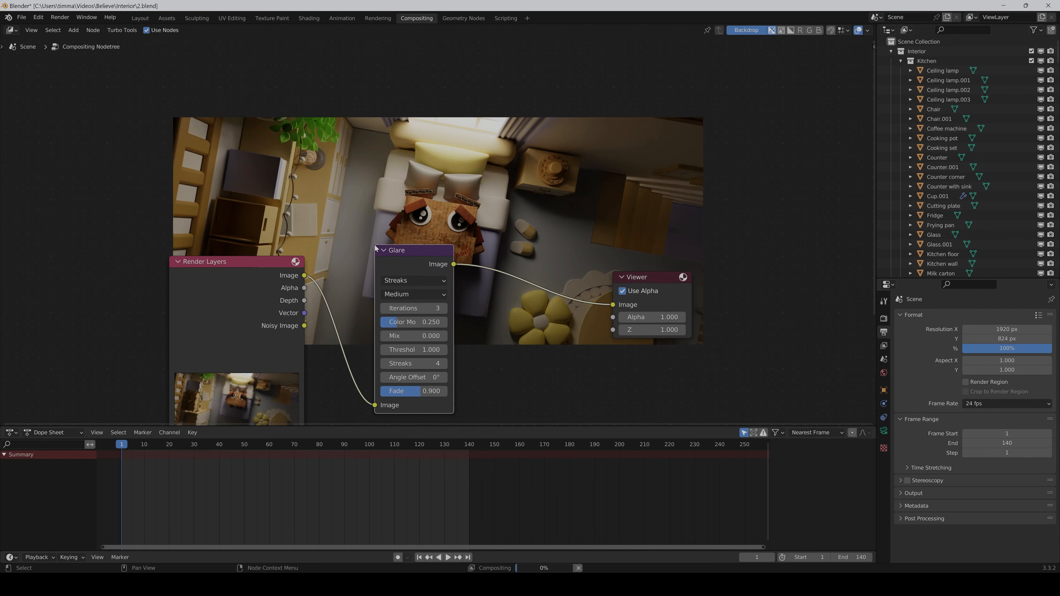
{"action": "left_click", "coordinate": [406, 280]}
{"action": "left_click", "coordinate": [400, 318]}
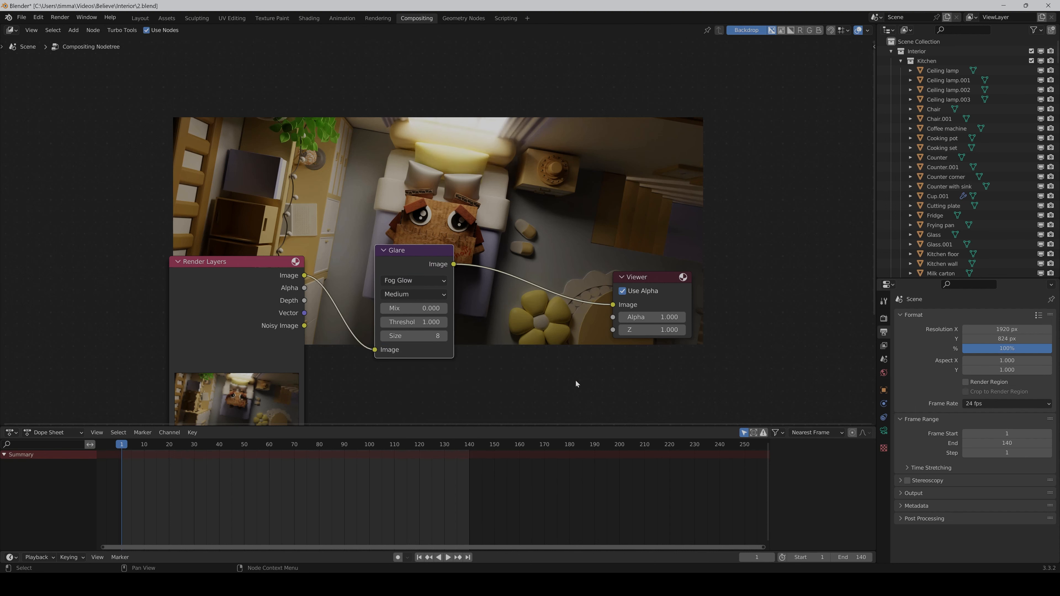
Insert a Lens Distortion node on the link between Glare and the Viewer
{"action": "key", "text": "shift+a"}
{"action": "left_click", "coordinate": [578, 385]}
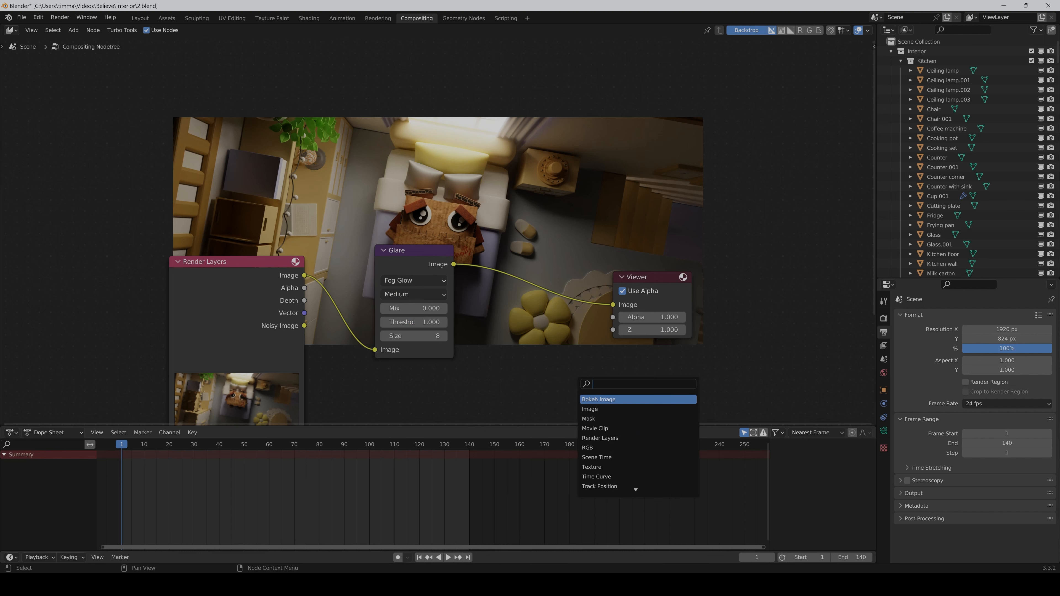
{"action": "type", "text": "lens"}
{"action": "key", "text": "Return"}
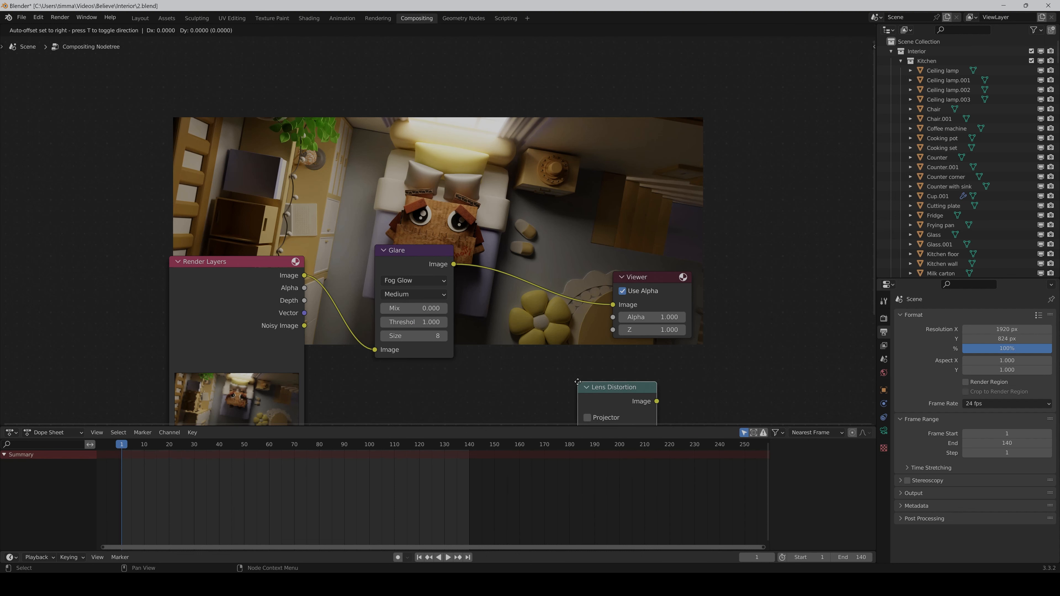
{"action": "left_click", "coordinate": [493, 263]}
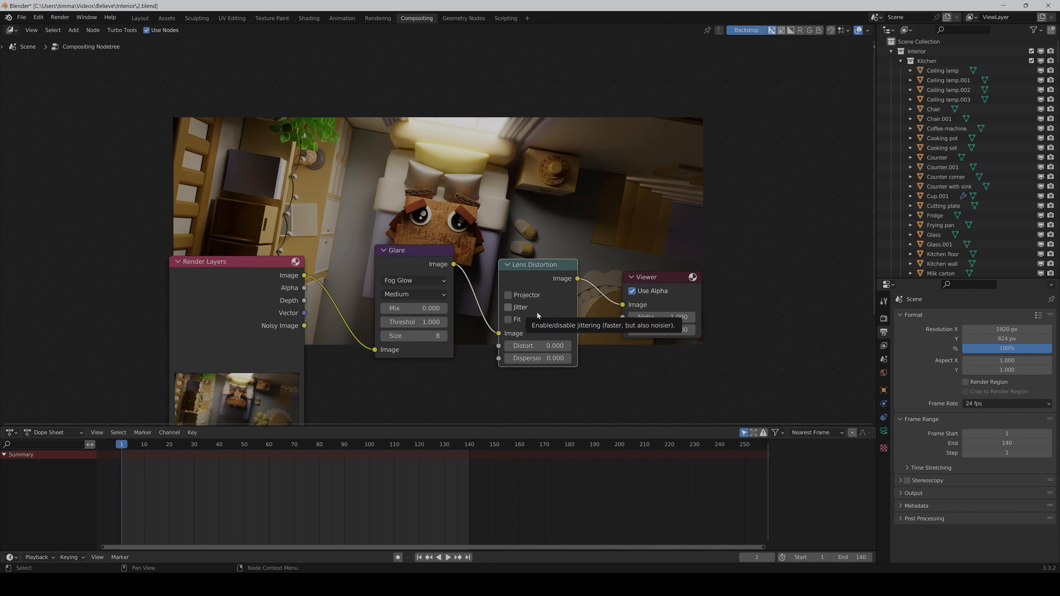
Set the Lens Distortion node's Distort and Dispersion to 0.002 and enable Fit
{"action": "left_click", "coordinate": [538, 345]}
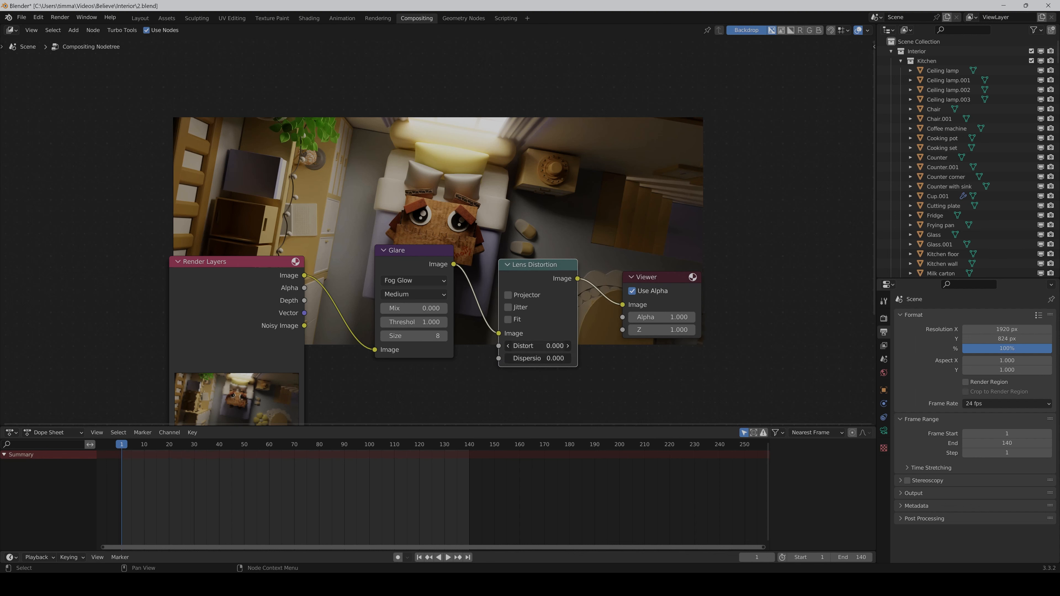
{"action": "type", "text": ".002"}
{"action": "key", "text": "Return"}
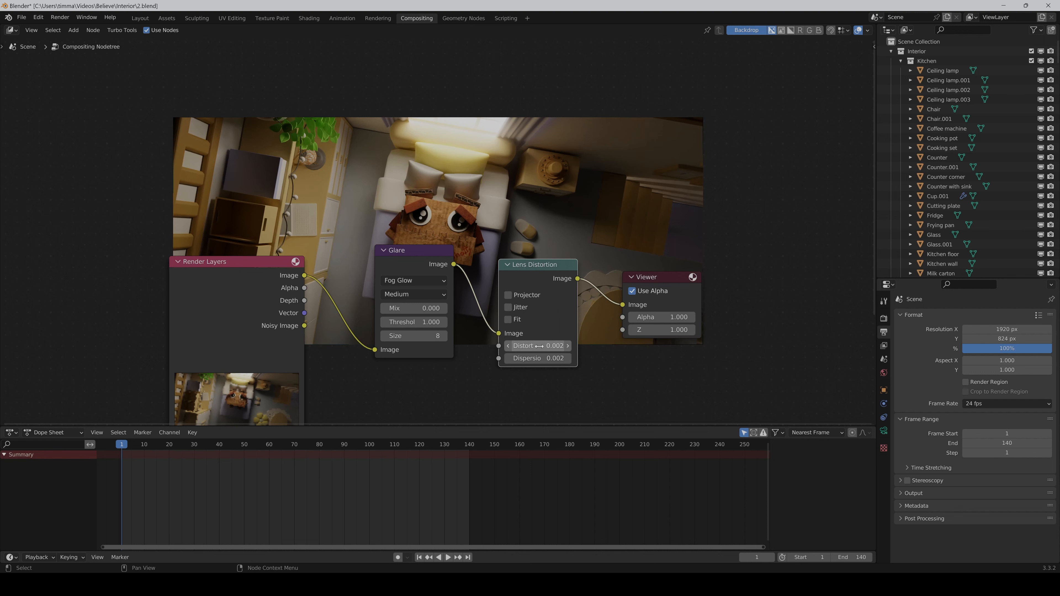
{"action": "left_click", "coordinate": [508, 319]}
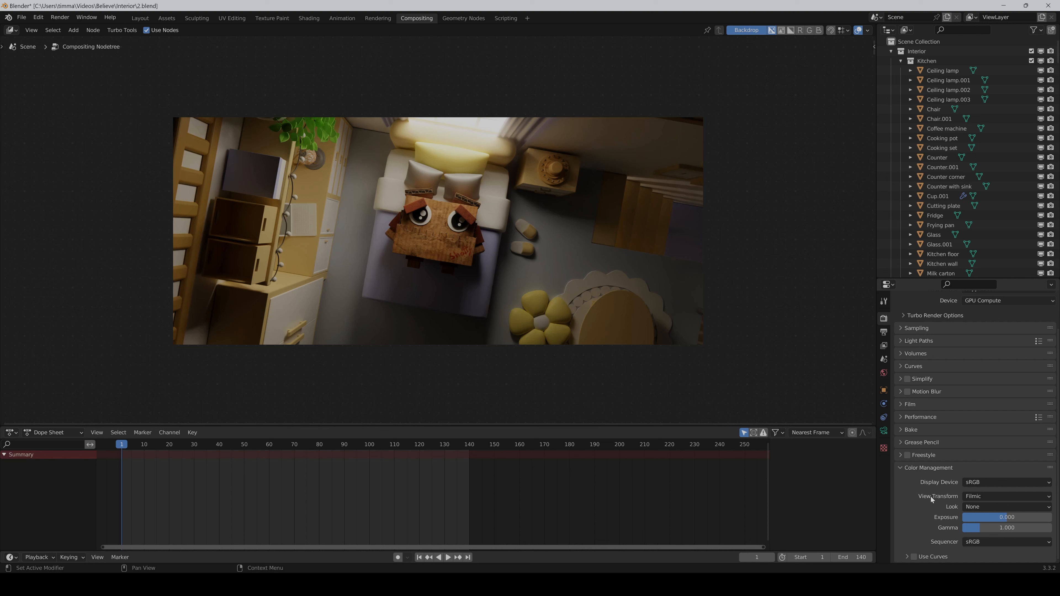
Set the scene's color management to the High Contrast look with exposure 1 and gamma 1.5
{"action": "left_click", "coordinate": [970, 506]}
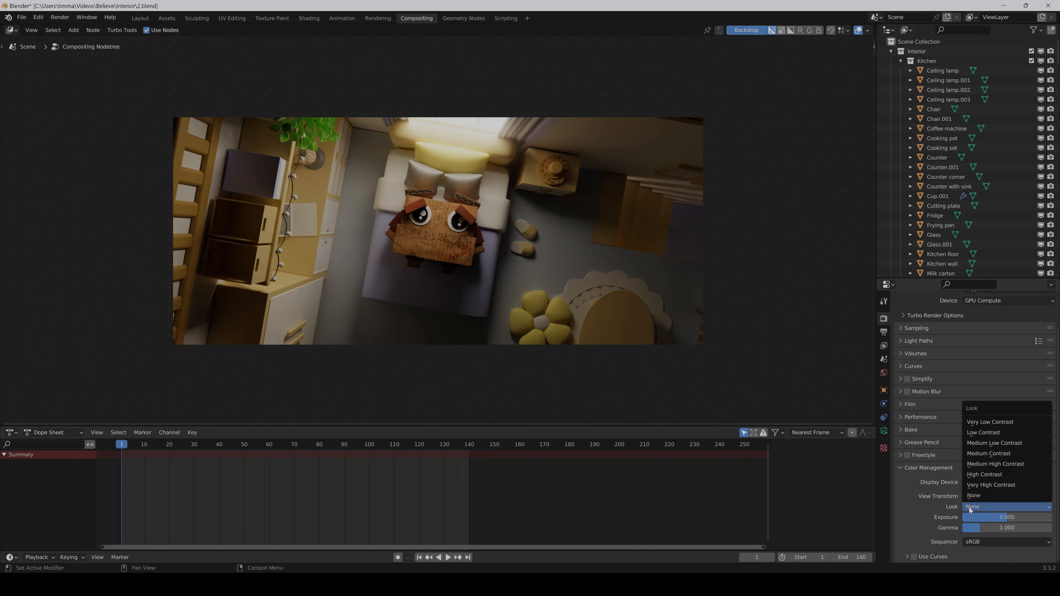
{"action": "left_click", "coordinate": [981, 475]}
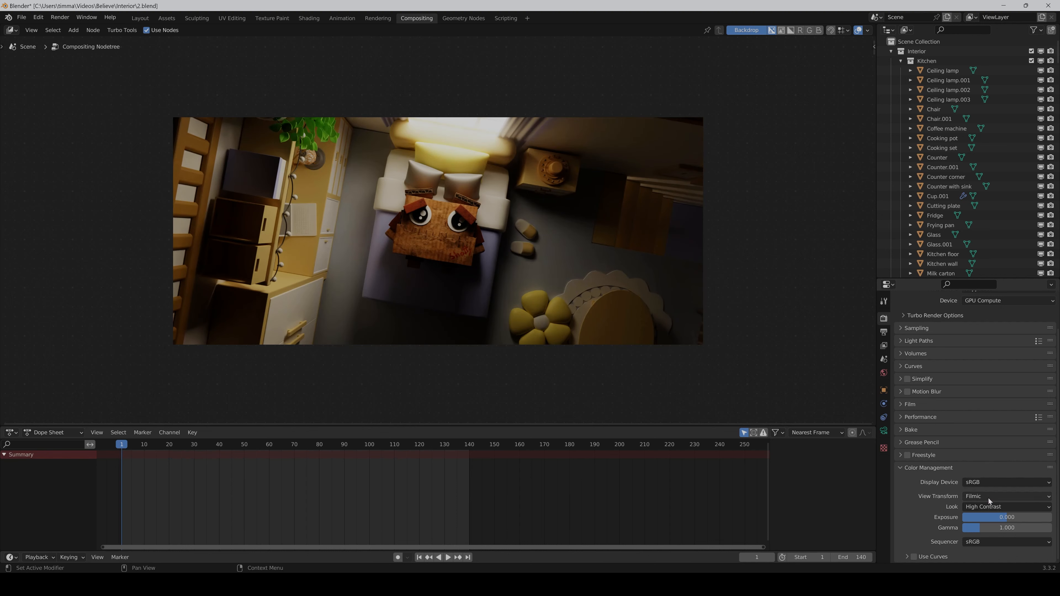
{"action": "left_click", "coordinate": [1000, 517]}
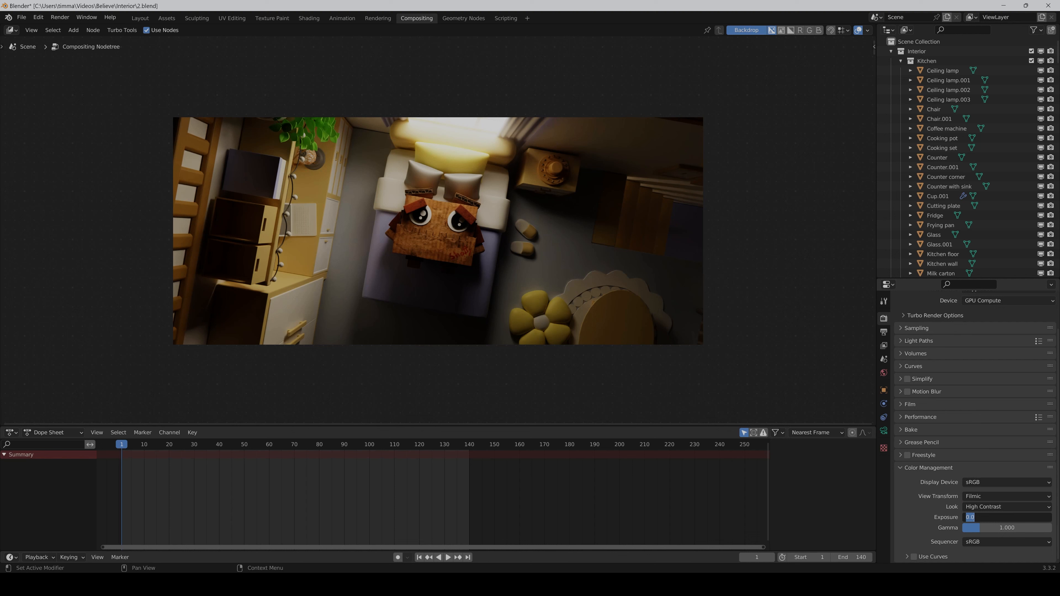
{"action": "type", "text": "1"}
{"action": "key", "text": "Return"}
{"action": "left_click", "coordinate": [1001, 528]}
{"action": "type", "text": "1.5"}
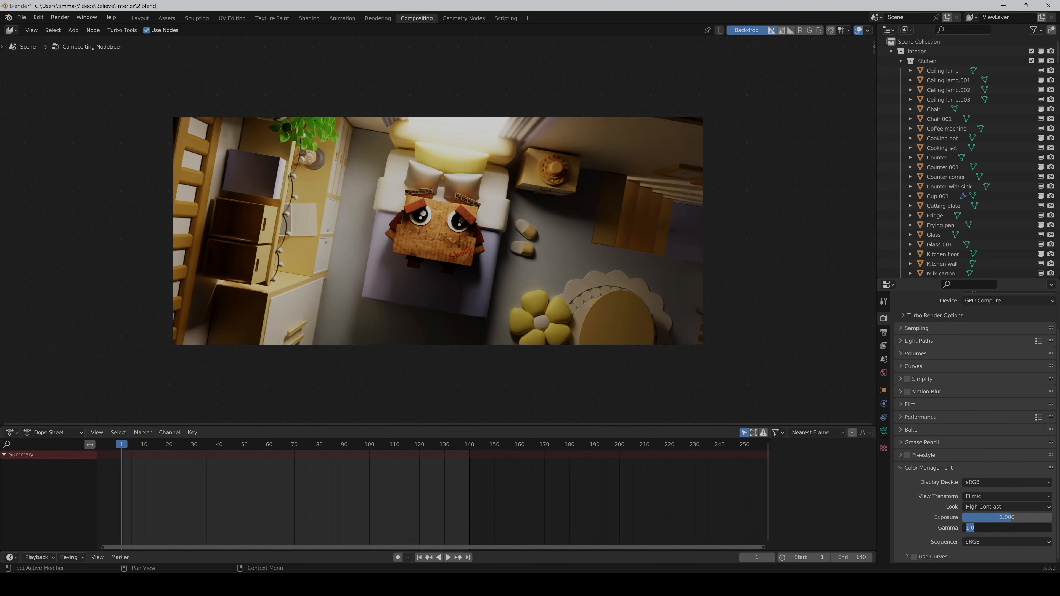
{"action": "key", "text": "Return"}
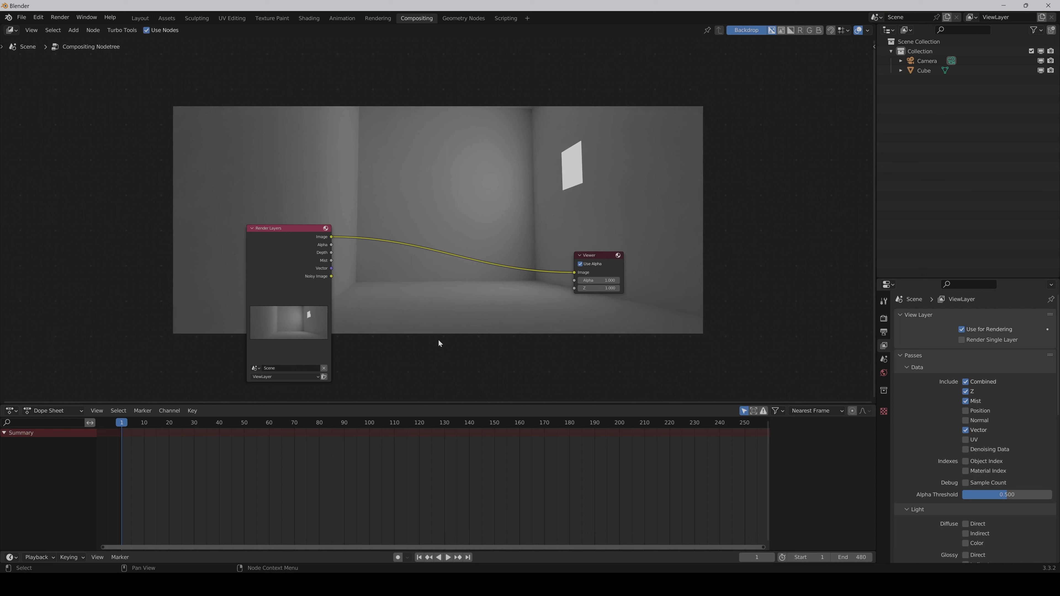
Insert a Sun Beams node on the link between Render Layers and the Viewer in the room scene
{"action": "key", "text": "shift+a"}
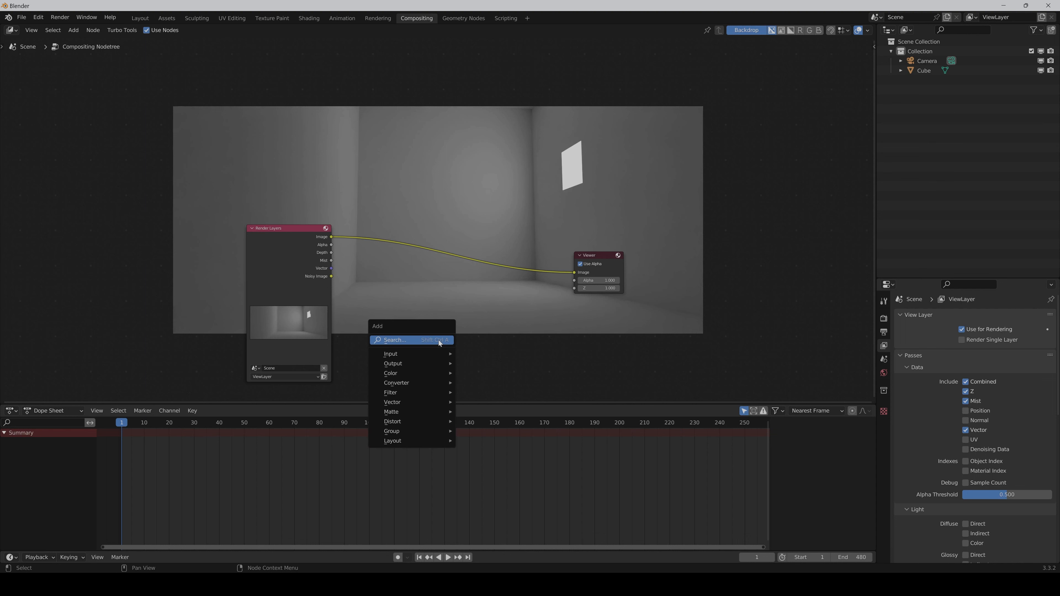
{"action": "left_click", "coordinate": [438, 339]}
{"action": "type", "text": "sun"}
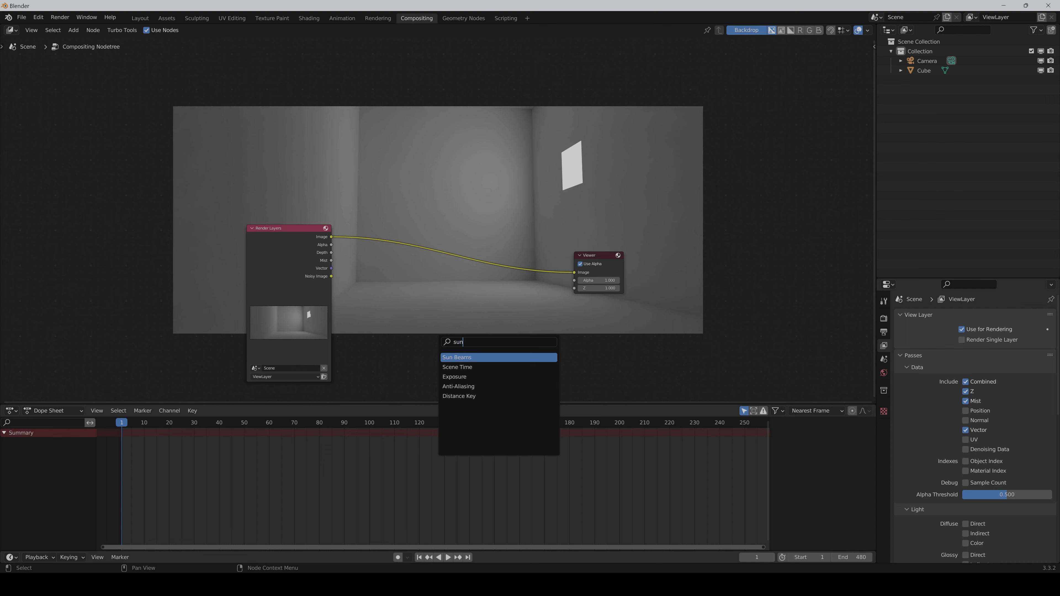
{"action": "key", "text": "Return"}
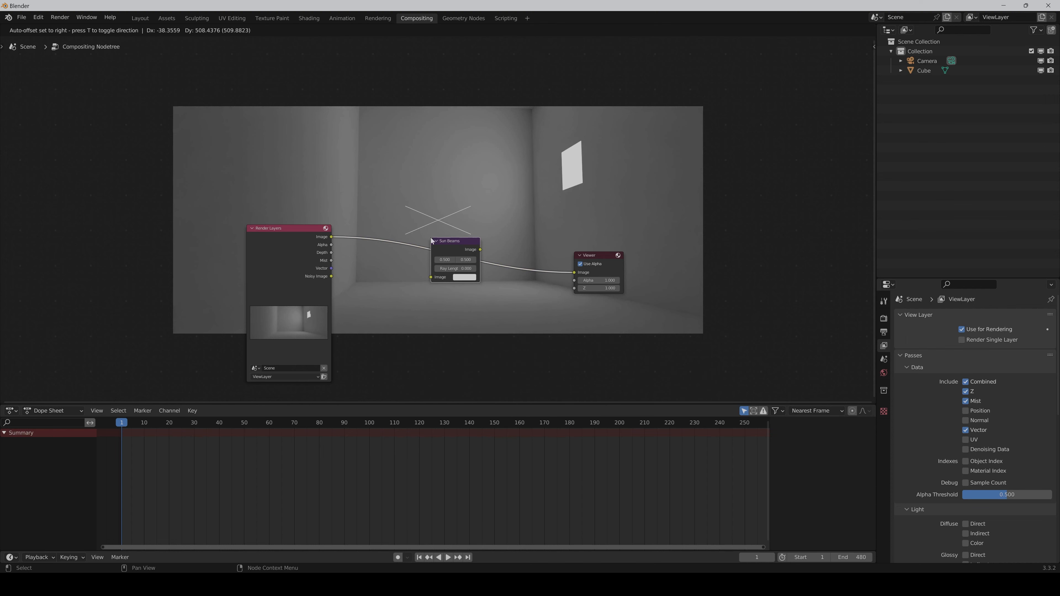
{"action": "left_click", "coordinate": [431, 237]}
Set the Sun Beams ray length to 0.5 and move the ray source beyond the image's upper-right corner, to about 1.08, 1.18
{"action": "left_click", "coordinate": [454, 269]}
{"action": "type", "text": "."}
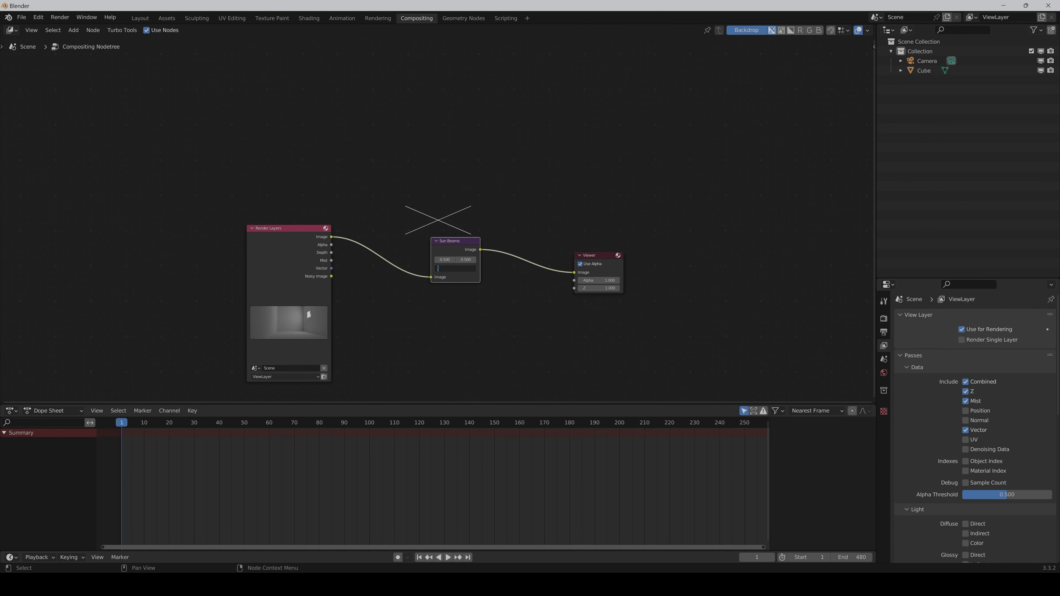
{"action": "type", "text": "5"}
{"action": "key", "text": "Return"}
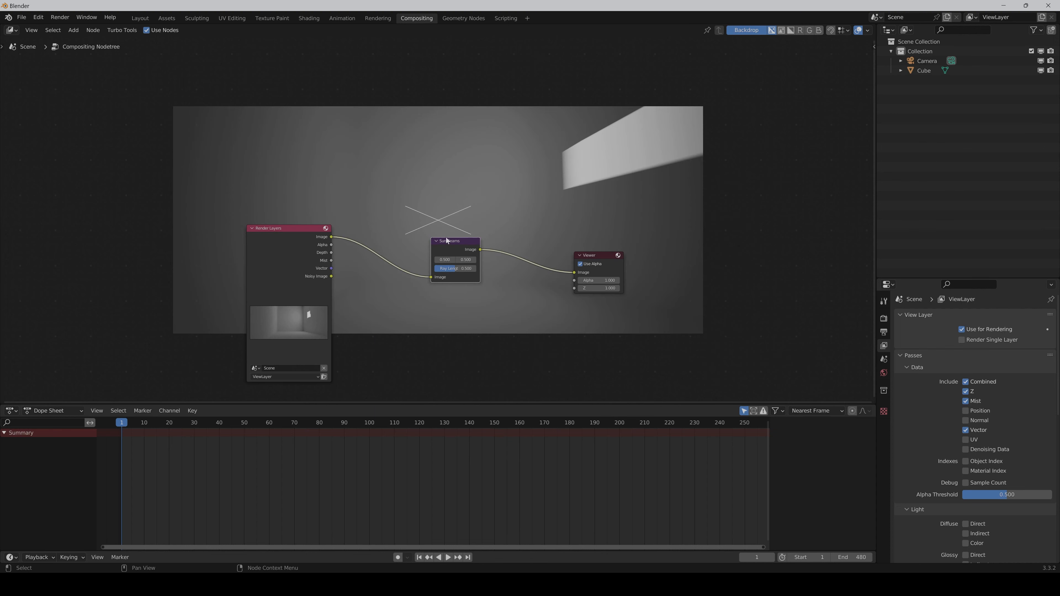
{"action": "left_click_drag", "start_coordinate": [438, 220], "coordinate": [745, 66]}
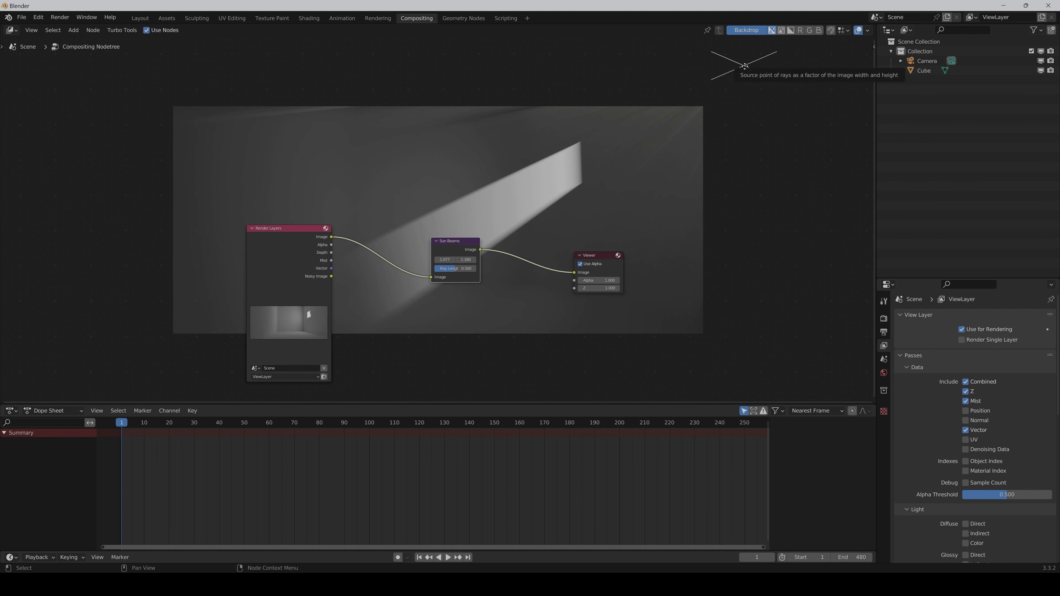
Insert a Mix node on the link between Sun Beams and the Viewer
{"action": "left_click", "coordinate": [547, 293]}
{"action": "key", "text": "shift+a"}
{"action": "left_click", "coordinate": [548, 295]}
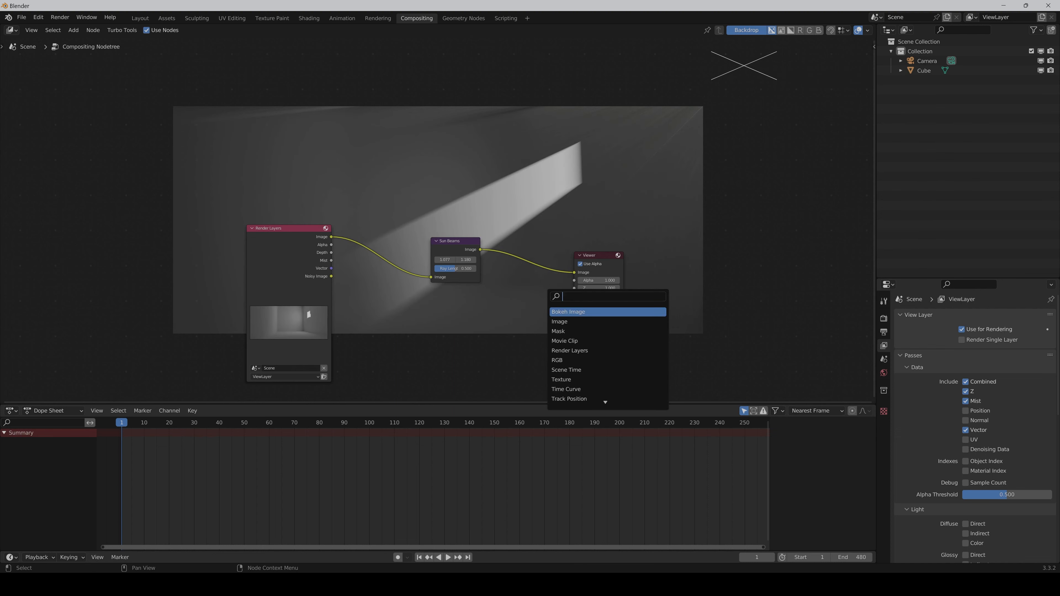
{"action": "type", "text": "mix"}
{"action": "key", "text": "Return"}
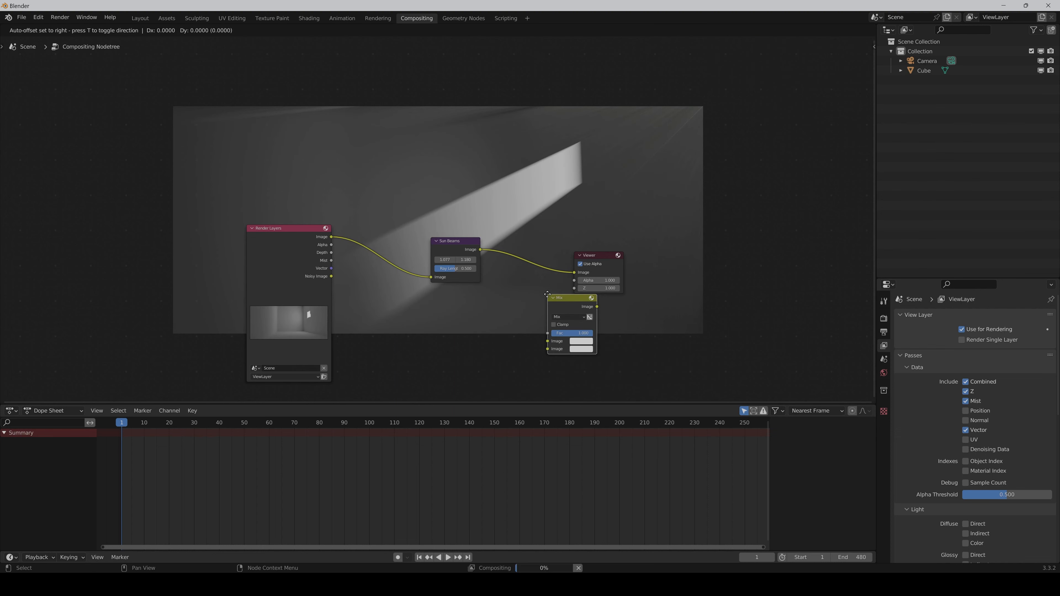
{"action": "left_click", "coordinate": [502, 239]}
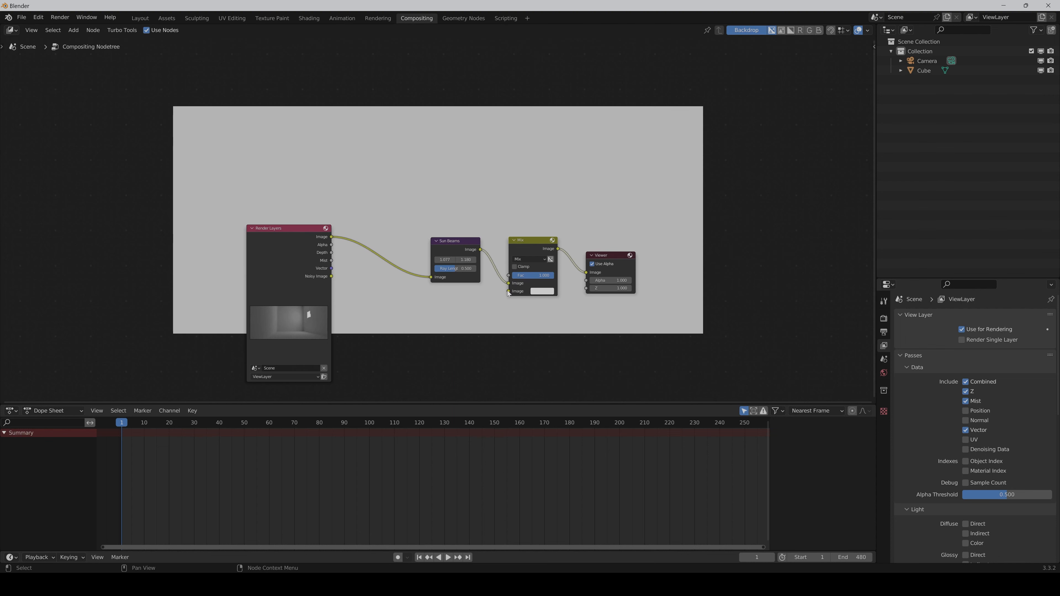
Connect the Render Layers image to the Mix node's second image input and set its blending mode to Add
{"action": "left_click_drag", "start_coordinate": [508, 291], "coordinate": [331, 236]}
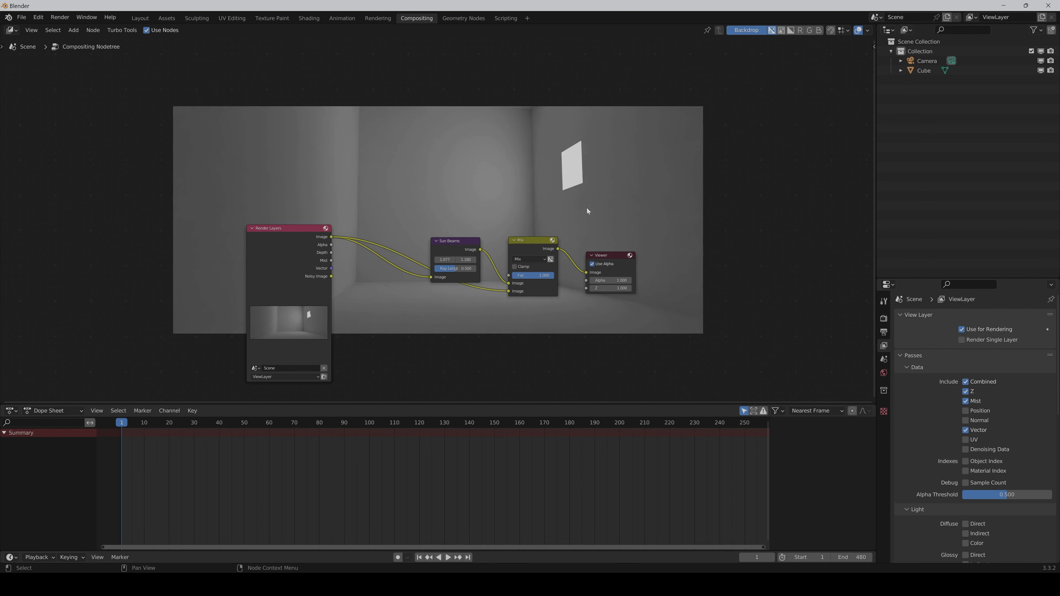
{"action": "left_click", "coordinate": [528, 259]}
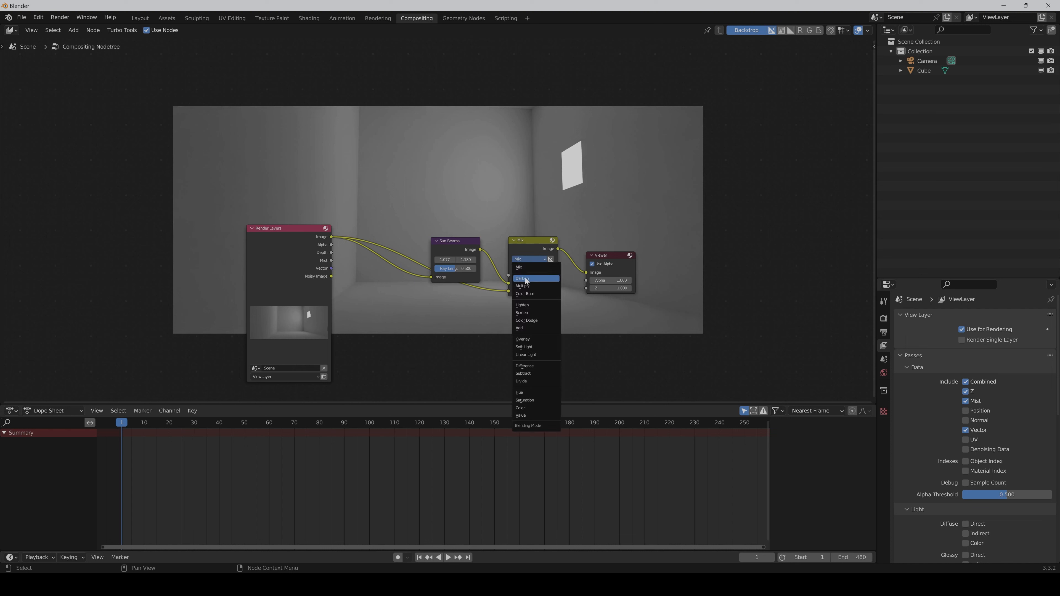
{"action": "left_click", "coordinate": [518, 328]}
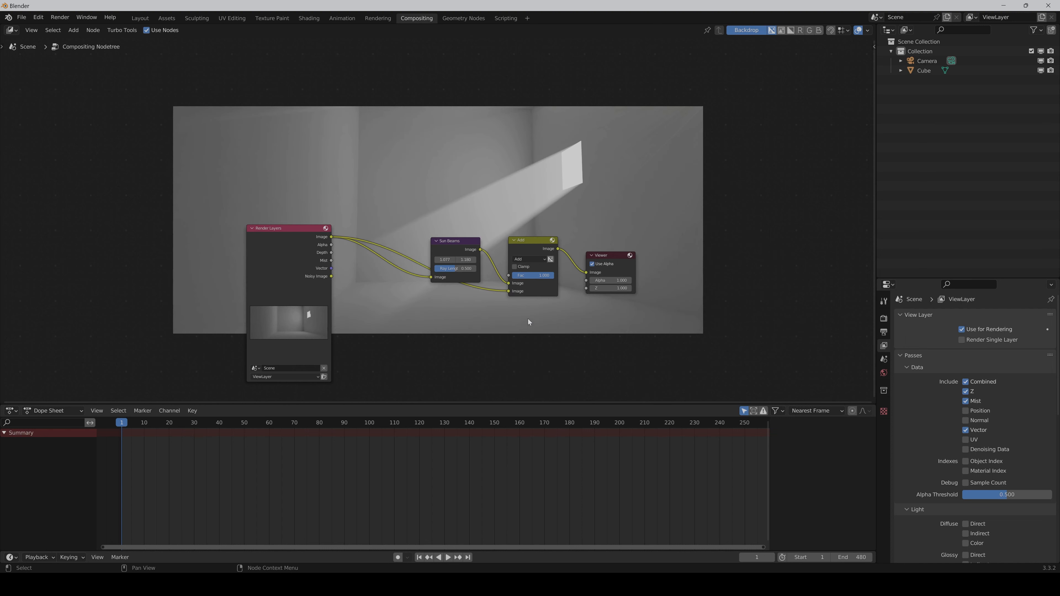
Move the Sun Beams node away from the Add node and shift its ray source to about 1.15, 1.20
{"action": "left_click", "coordinate": [463, 244]}
{"action": "left_click_drag", "start_coordinate": [460, 242], "coordinate": [428, 255]}
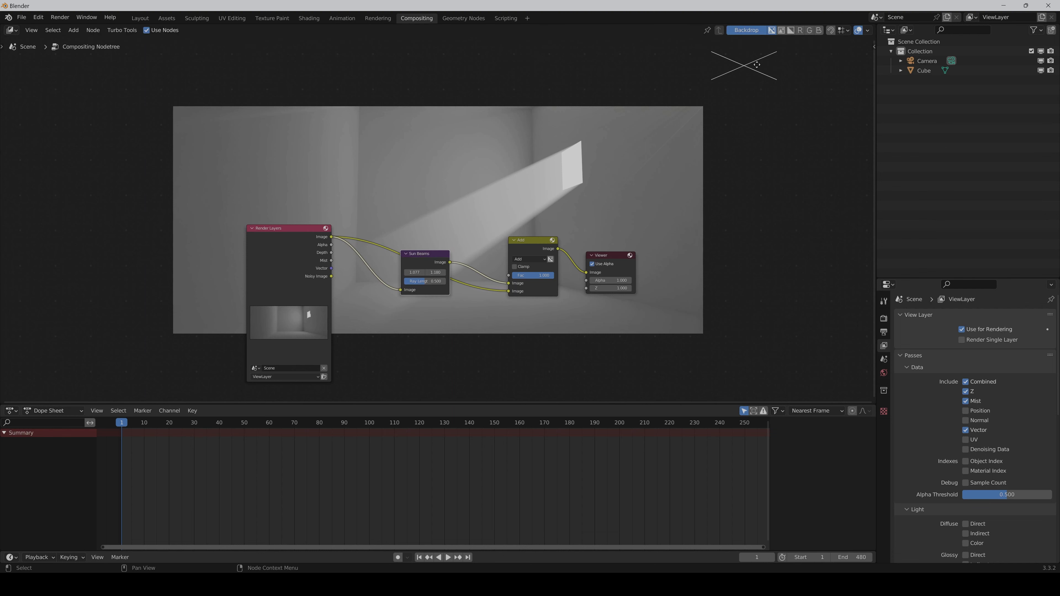
{"action": "mouse_move", "coordinate": [756, 64]}
{"action": "left_mouse_down"}
{"action": "mouse_move", "coordinate": [734, 68]}
{"action": "mouse_move", "coordinate": [749, 65]}
{"action": "mouse_move", "coordinate": [739, 56]}
{"action": "left_mouse_up"}
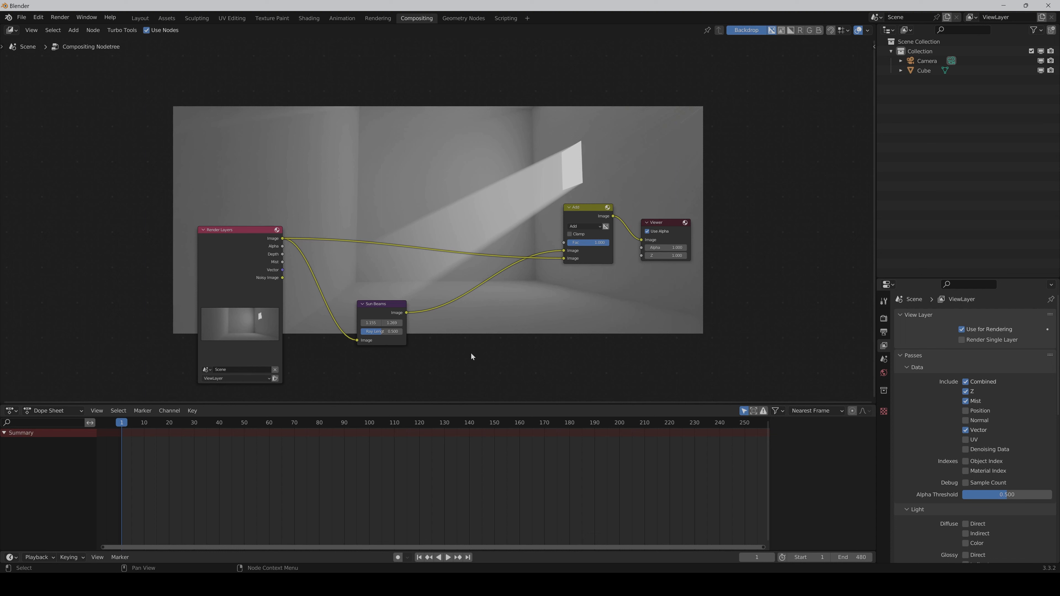
Insert a ColorRamp node on the link from Render Layers to the Add node and feed its Fac from the Mist pass
{"action": "key", "text": "shift+a"}
{"action": "left_click", "coordinate": [424, 281]}
{"action": "type", "text": "col"}
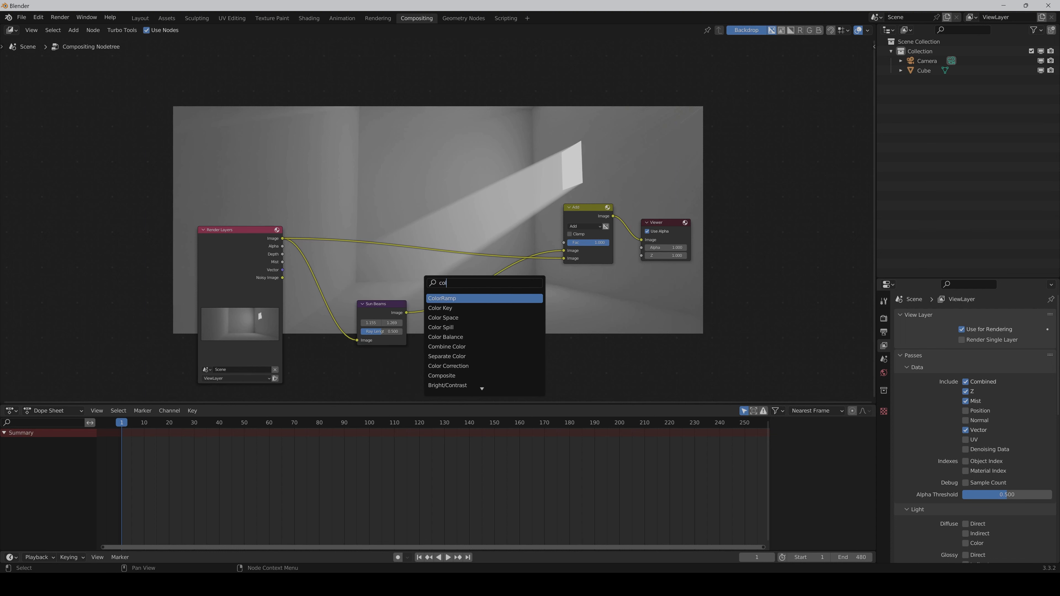
{"action": "key", "text": "Return"}
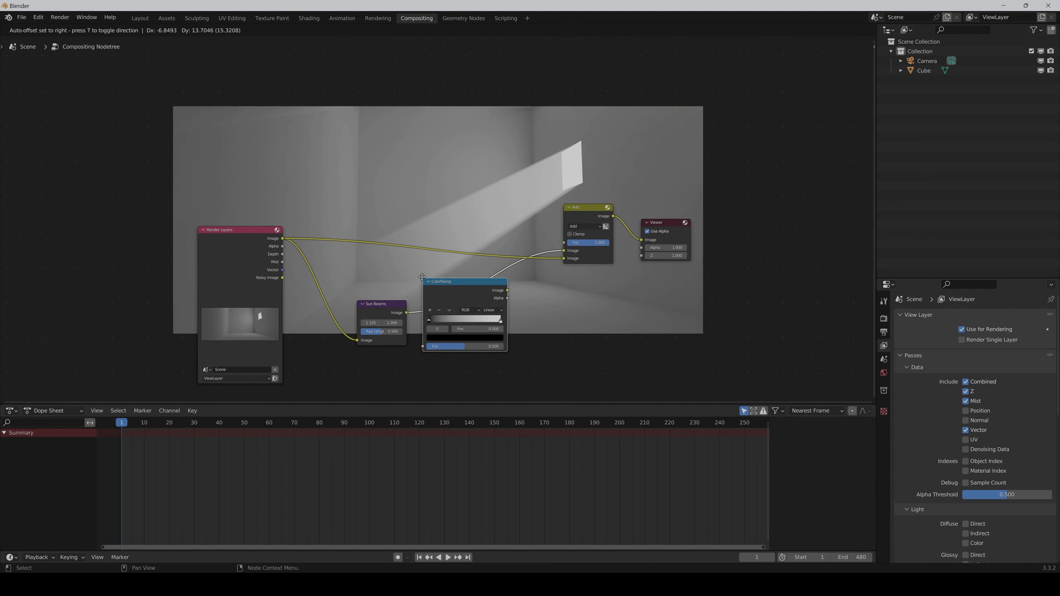
{"action": "left_click", "coordinate": [371, 210]}
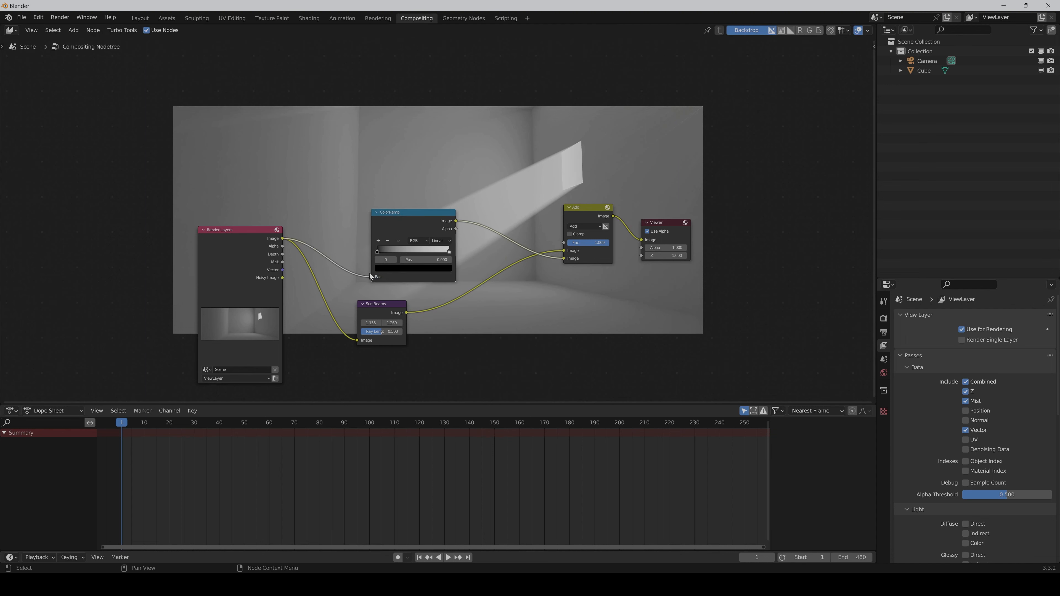
{"action": "left_click_drag", "start_coordinate": [368, 276], "coordinate": [360, 278]}
{"action": "left_click_drag", "start_coordinate": [370, 277], "coordinate": [282, 261]}
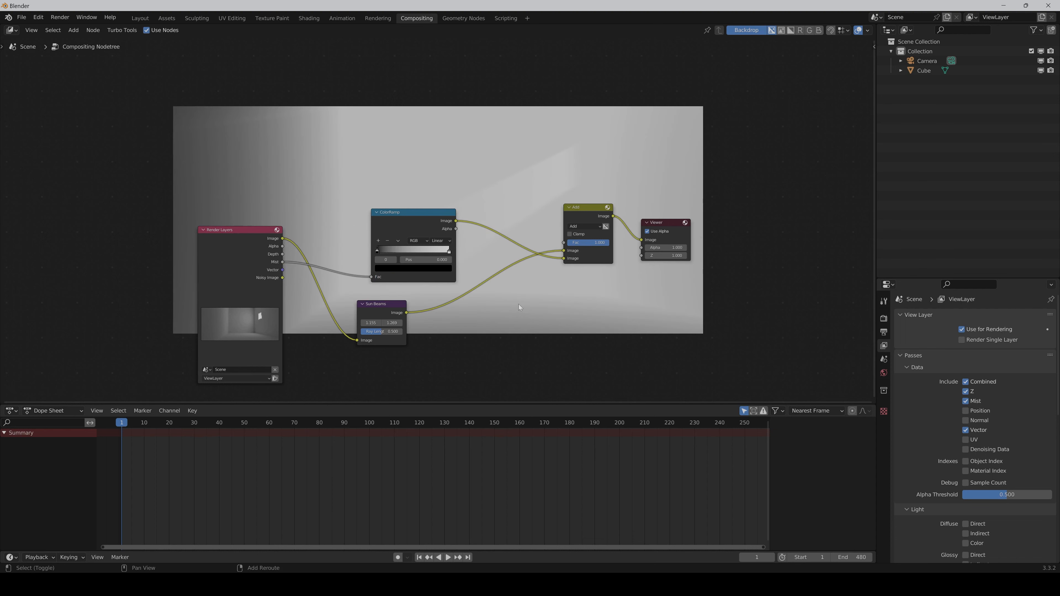
Insert a Mix node on the link between the ColorRamp and the Add node
{"action": "key", "text": "shift+a"}
{"action": "left_click", "coordinate": [518, 304]}
{"action": "type", "text": "mix"}
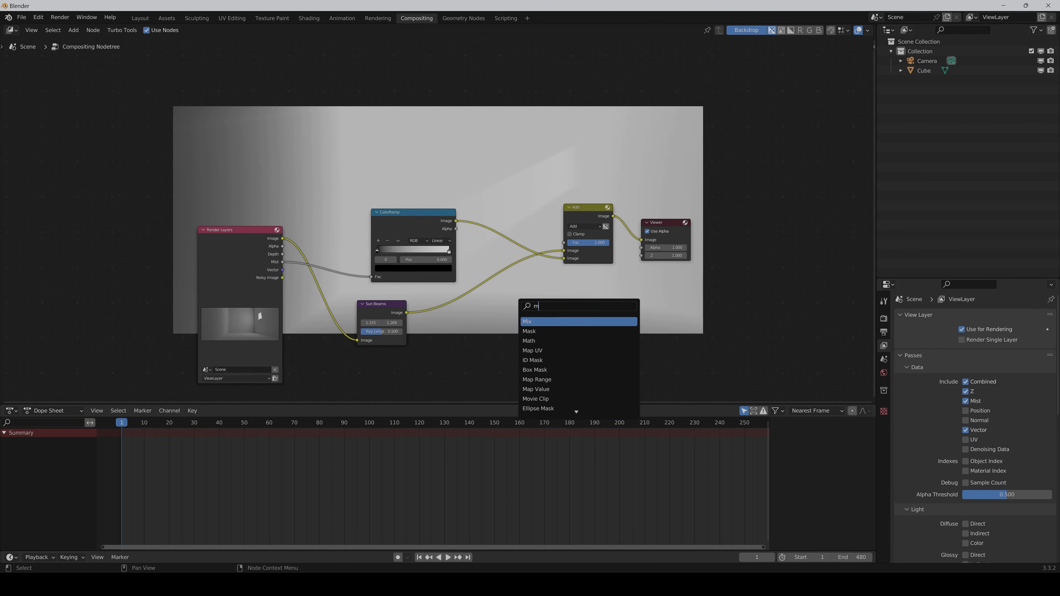
{"action": "key", "text": "Return"}
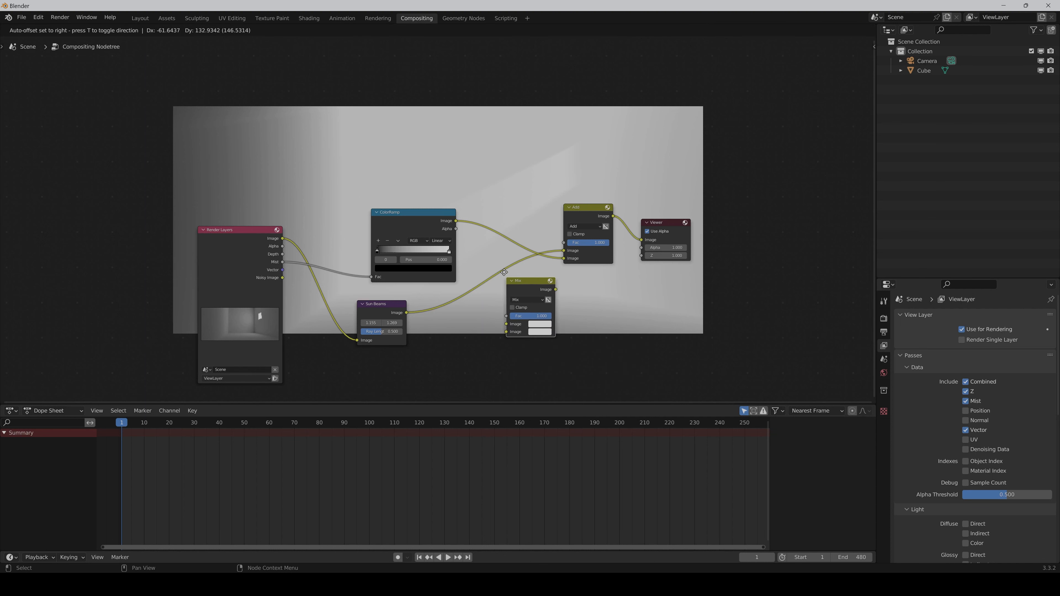
{"action": "left_click", "coordinate": [484, 208]}
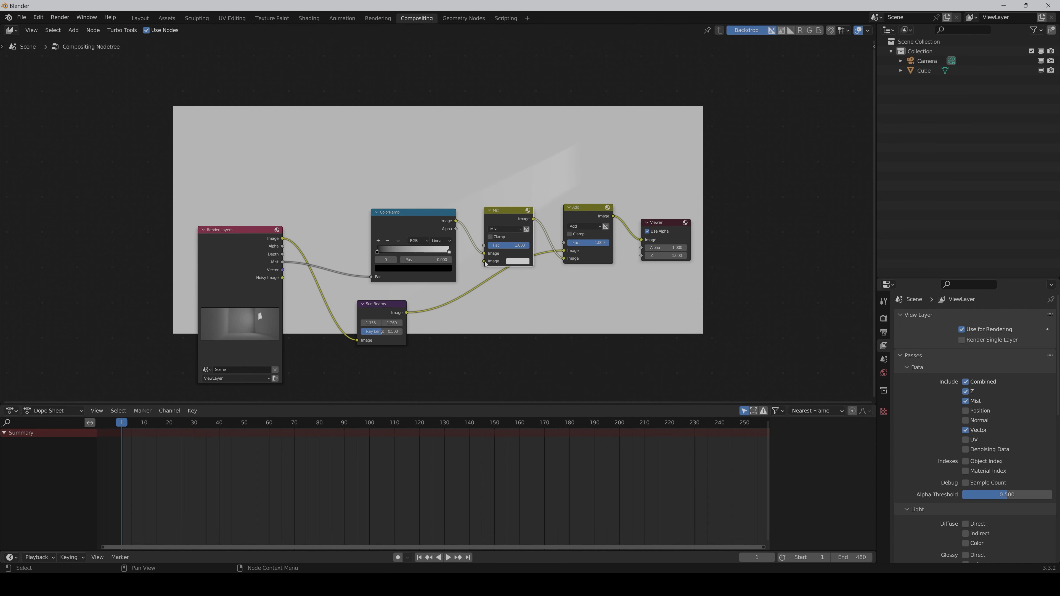
Connect the Render Layers image to the new Mix node's second image input and set its blending mode to Add
{"action": "left_click_drag", "start_coordinate": [485, 260], "coordinate": [281, 244]}
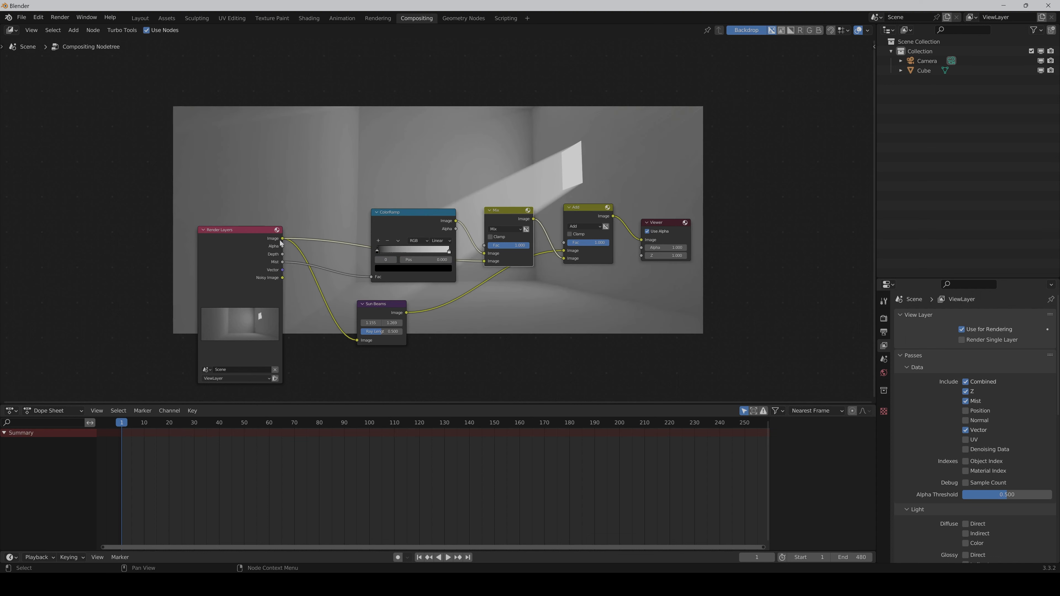
{"action": "left_click", "coordinate": [499, 229]}
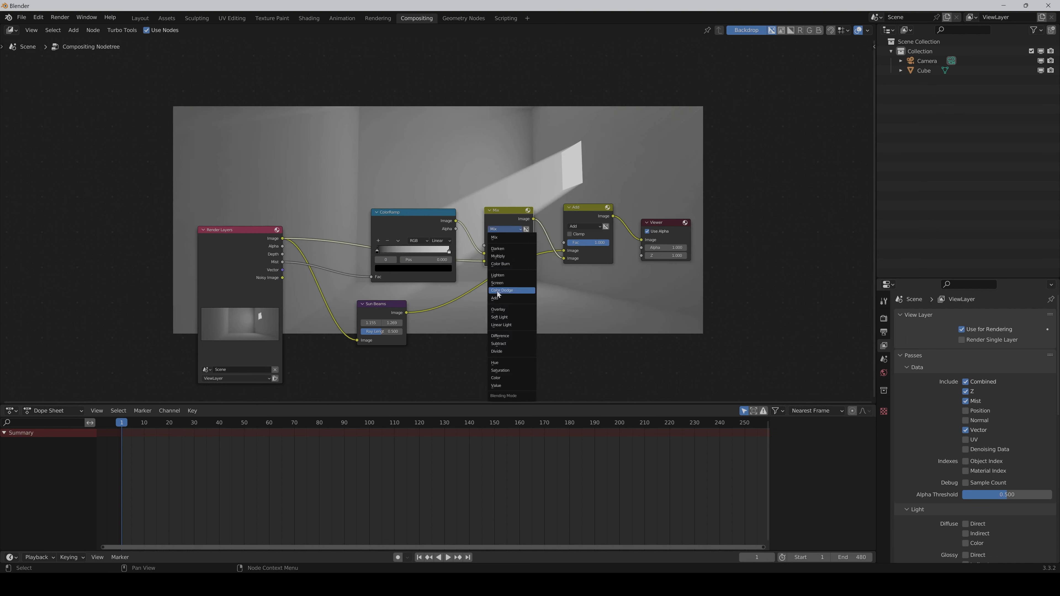
{"action": "left_click", "coordinate": [496, 298]}
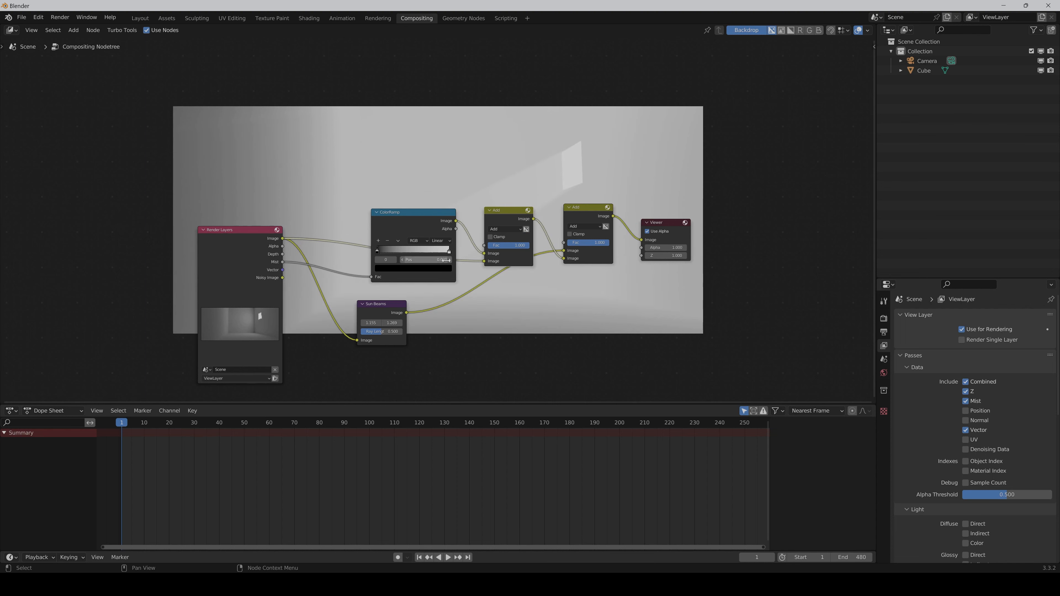
Darken the ColorRamp's white stop to a grey to weaken the mist
{"action": "left_click", "coordinate": [449, 251]}
{"action": "left_click", "coordinate": [435, 269]}
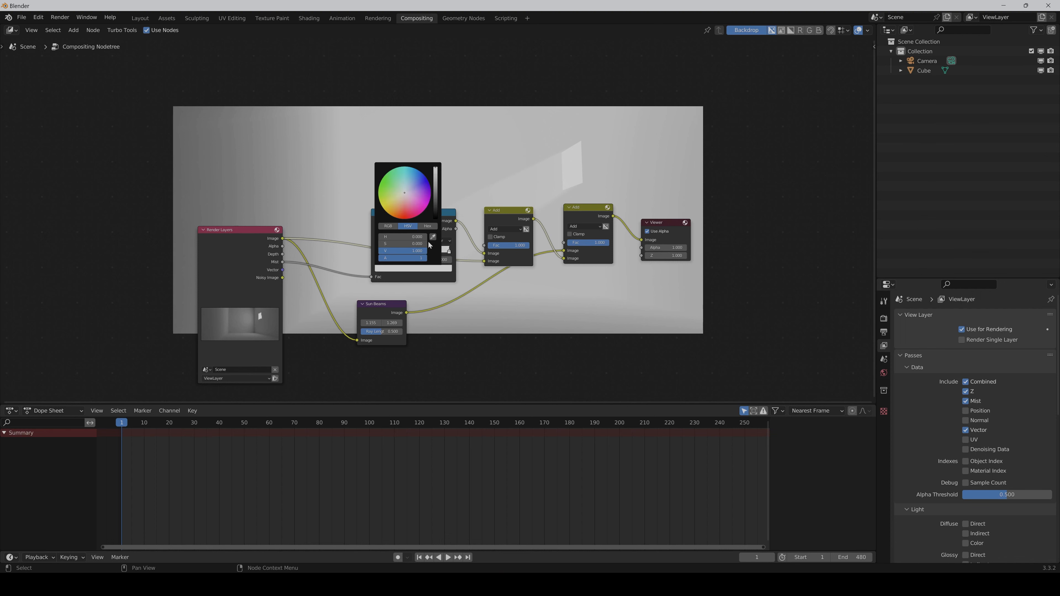
{"action": "left_click_drag", "start_coordinate": [435, 186], "coordinate": [435, 193]}
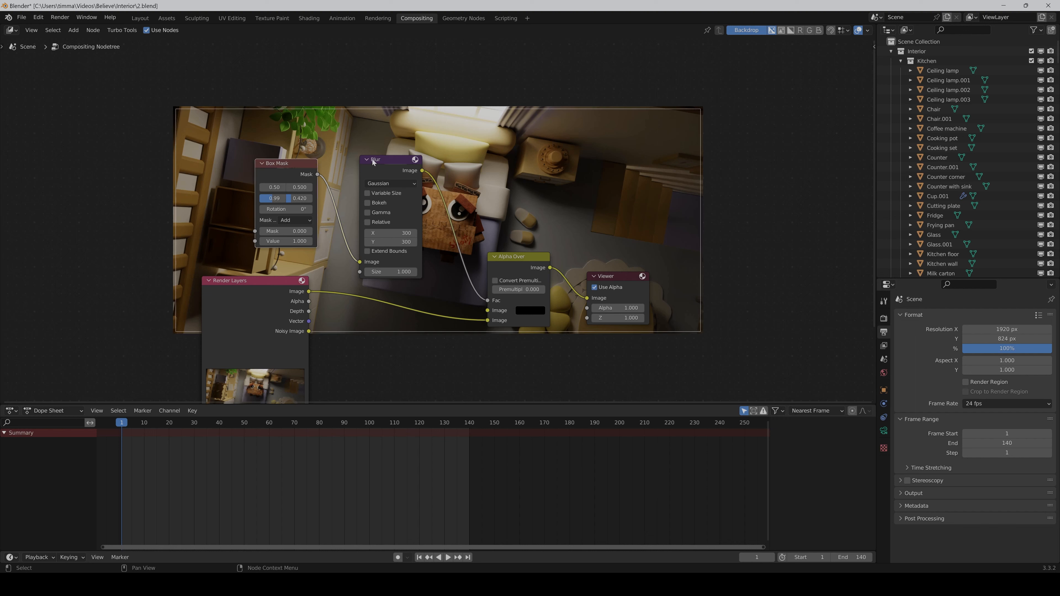
Brighten the black first image color of the Alpha Over node in the bedroom scene's vignette setup
{"action": "left_click", "coordinate": [514, 261]}
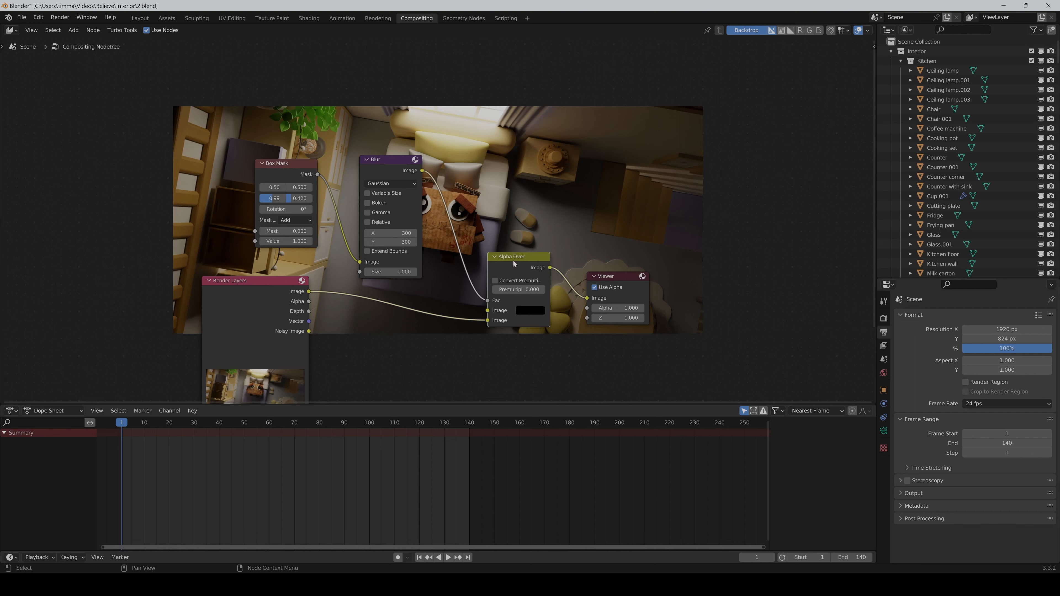
{"action": "left_click", "coordinate": [526, 311]}
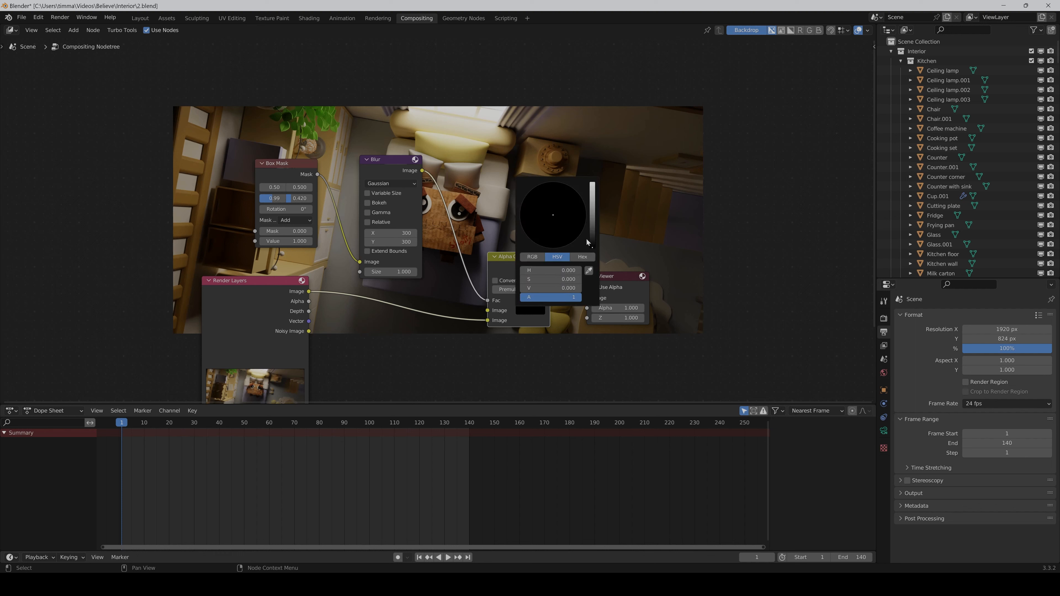
{"action": "left_click_drag", "start_coordinate": [592, 247], "coordinate": [591, 222]}
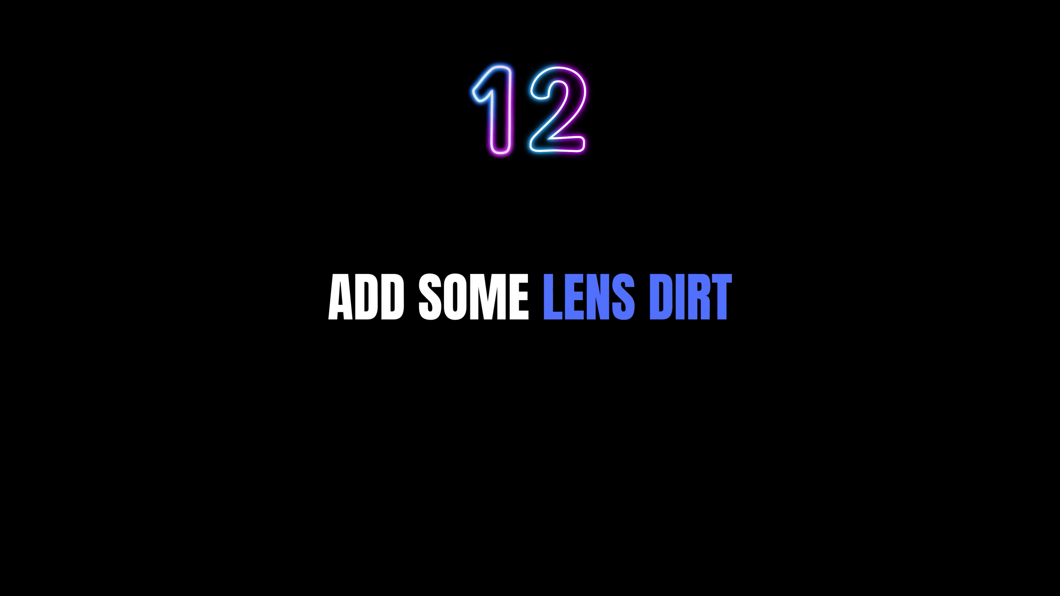